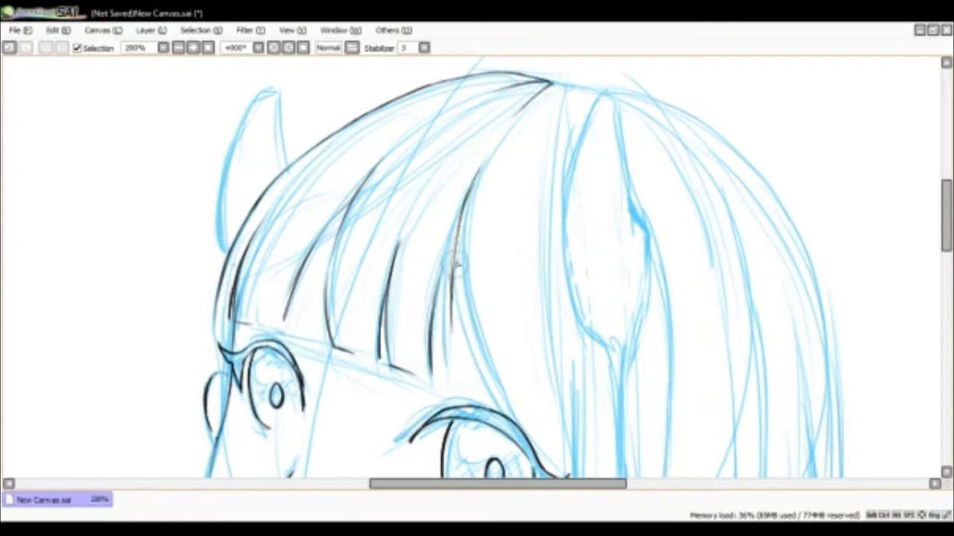
Ink the remaining fringe strands, the long side lock's edge down to its tip, and the near horn's outline over the sketch
scroll(454, 177, down, 8)
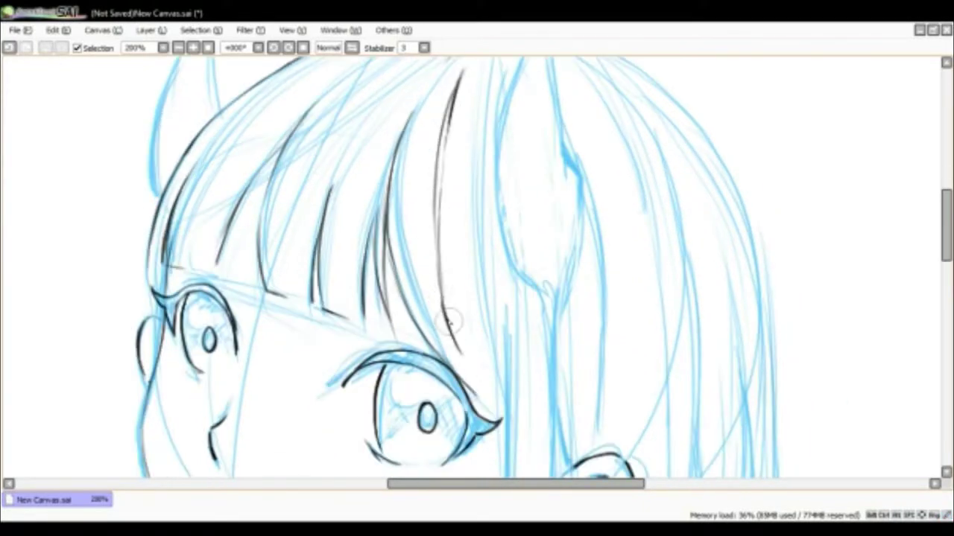
scroll(474, 158, down, 2)
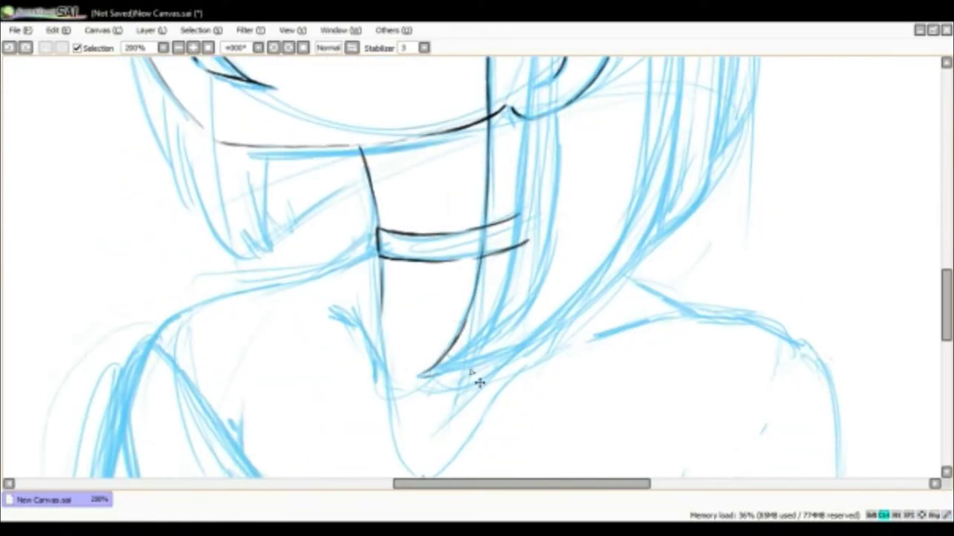
scroll(485, 149, up, 9)
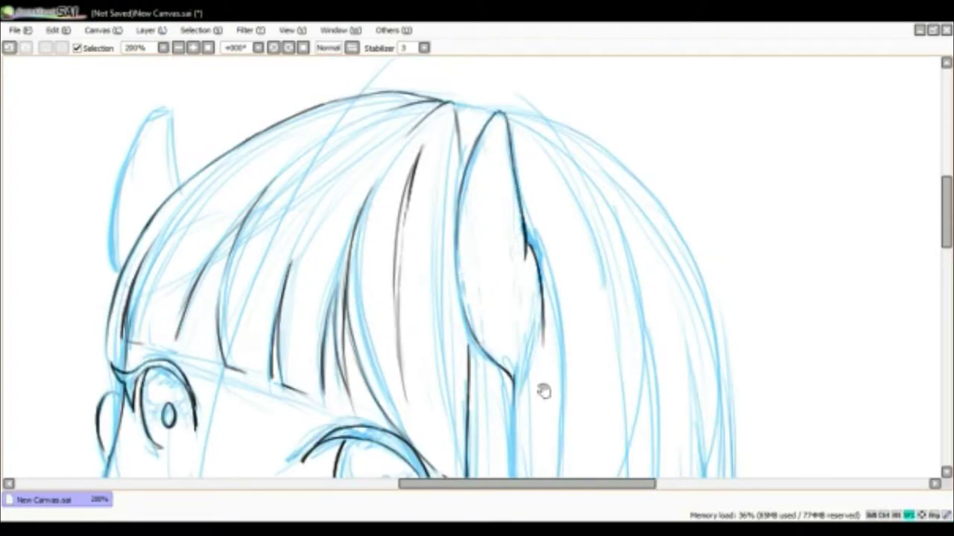
Ink the strands falling from the near horn past the ear and the pointed hair tips beside the neck
scroll(539, 243, down, 3)
scroll(575, 196, down, 3)
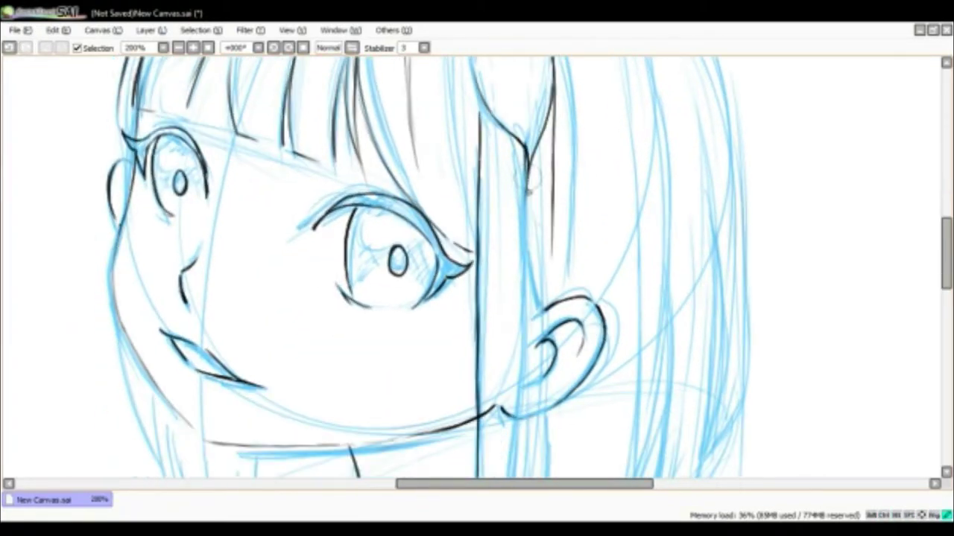
scroll(520, 223, down, 3)
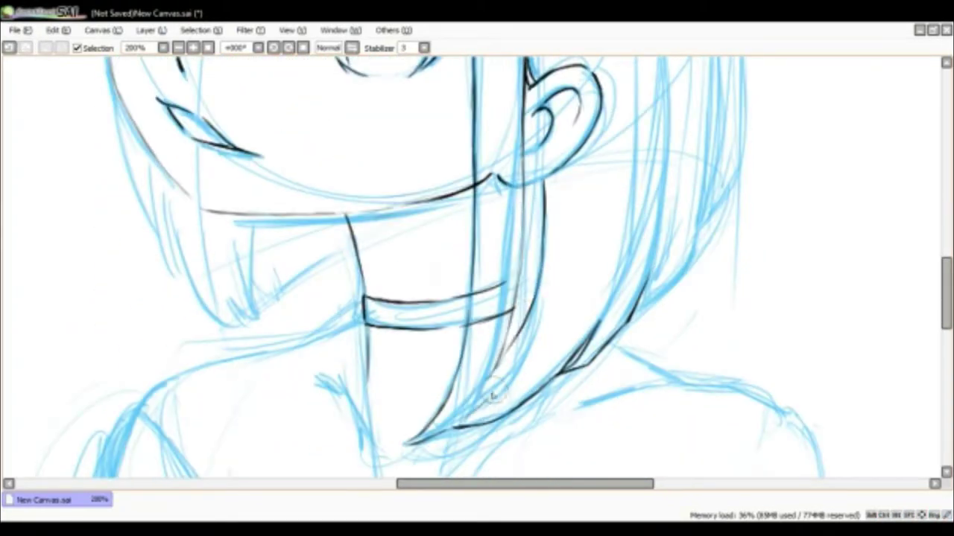
scroll(563, 350, up, 2)
scroll(511, 214, down, 3)
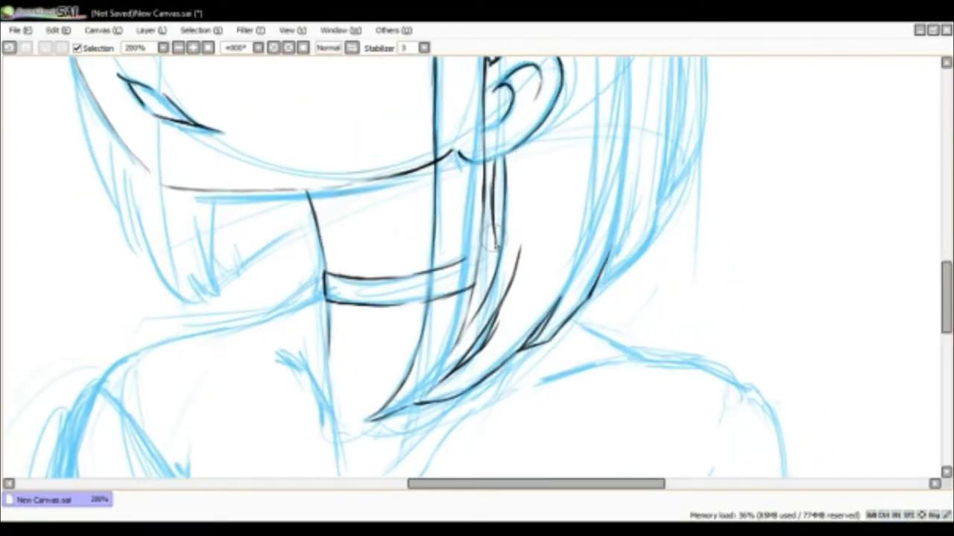
Ink the far horn and the hair tips on the far side of the face down to below the chin
scroll(464, 263, up, 5)
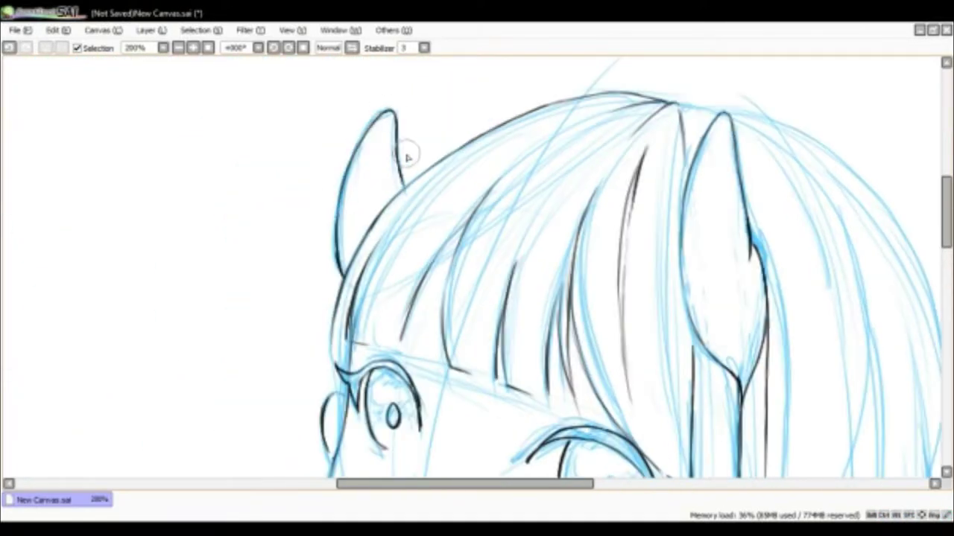
scroll(402, 182, right, 3)
scroll(507, 202, down, 5)
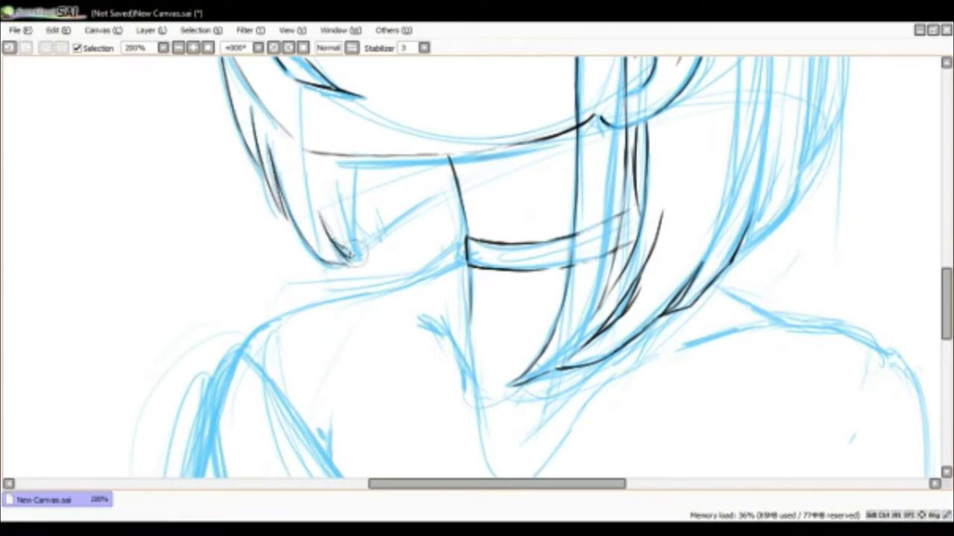
scroll(423, 208, up, 5)
scroll(594, 290, down, 3)
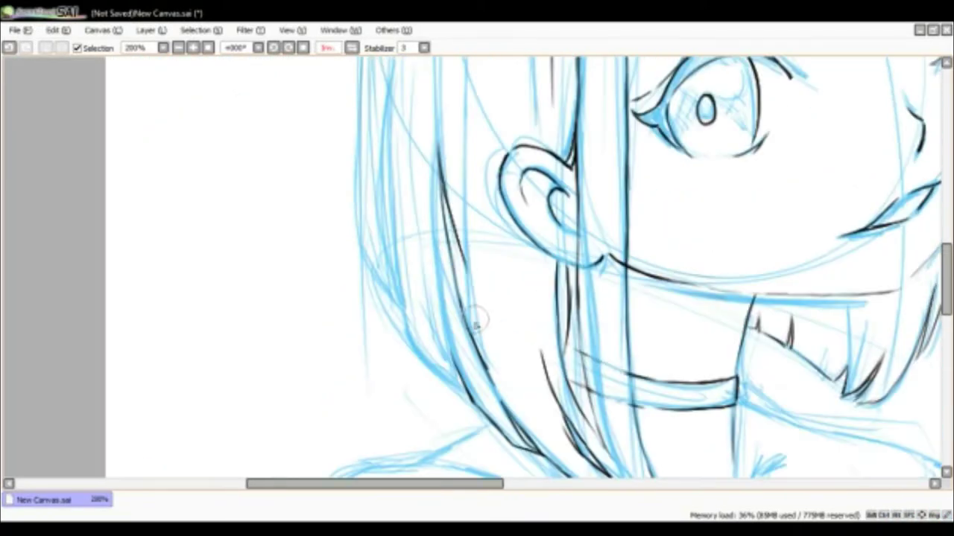
Ink the long inner hair strands behind the near ear over the blue sketch
scroll(479, 320, up, 2)
scroll(477, 129, left, 2)
scroll(471, 191, down, 3)
scroll(452, 202, left, 2)
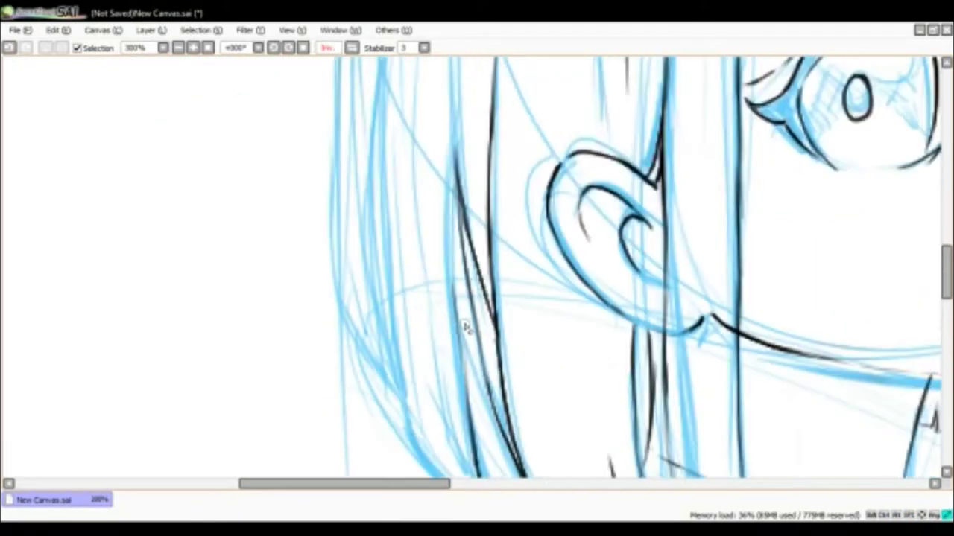
scroll(447, 321, up, 2)
Ink the crown line, the strands behind the near horn and the outer contour of the back hair
scroll(467, 233, up, 3)
scroll(522, 179, right, 1)
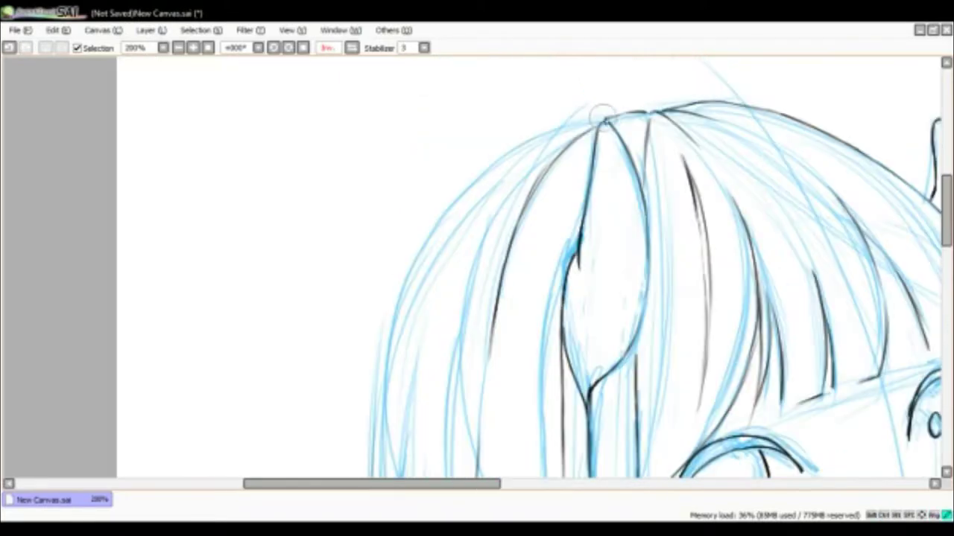
scroll(484, 168, down, 4)
scroll(417, 154, left, 1)
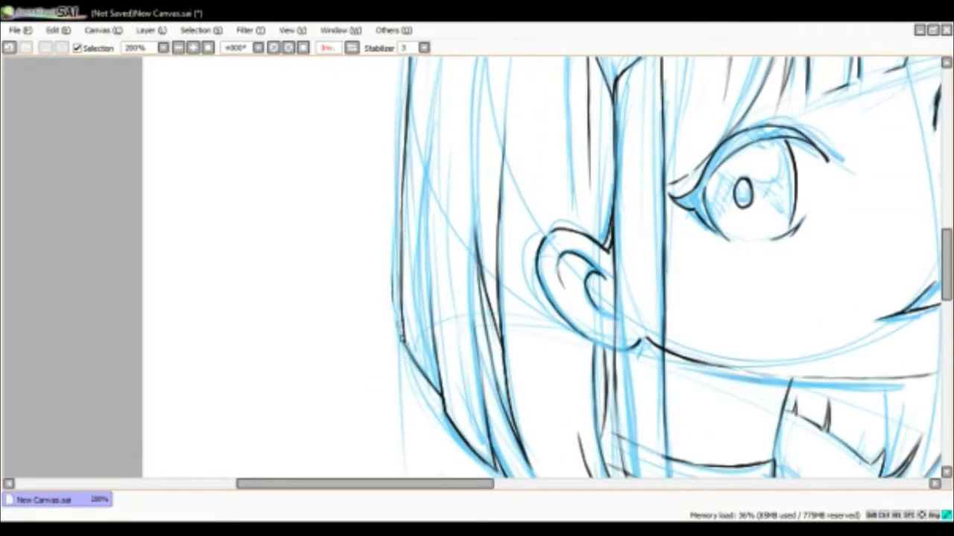
Ink the far shoulder line from the choker outward to the top of the sleeve
scroll(401, 339, down, 3)
drag(468, 220, 234, 277)
scroll(395, 125, down, 2)
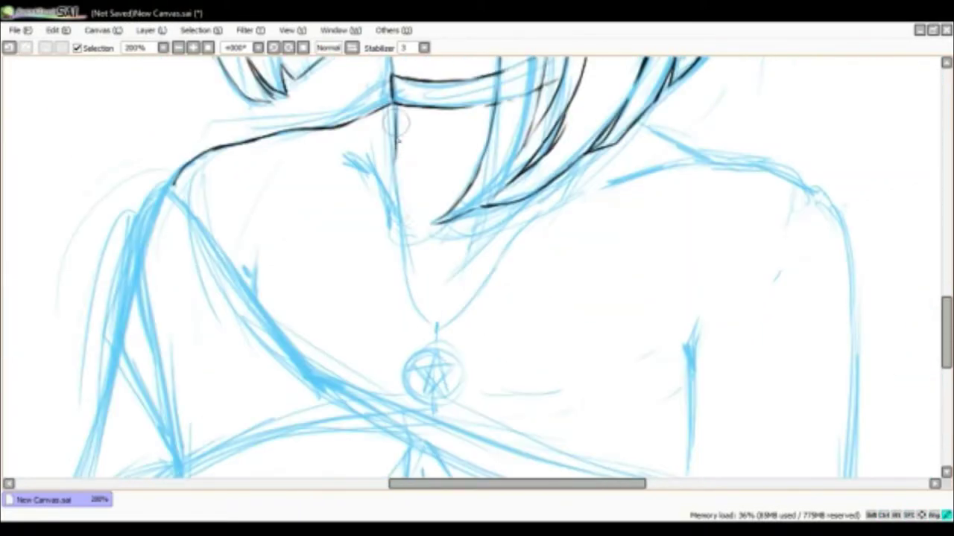
Ink the V-shaped necklace cord, both collarbones and the start of the near shoulder line
mouse_move(398, 122)
mouse_down()
mouse_move(457, 311)
mouse_move(548, 207)
mouse_up()
scroll(458, 368, up, 2)
scroll(458, 368, right, 1)
scroll(417, 162, down, 2)
scroll(418, 162, left, 2)
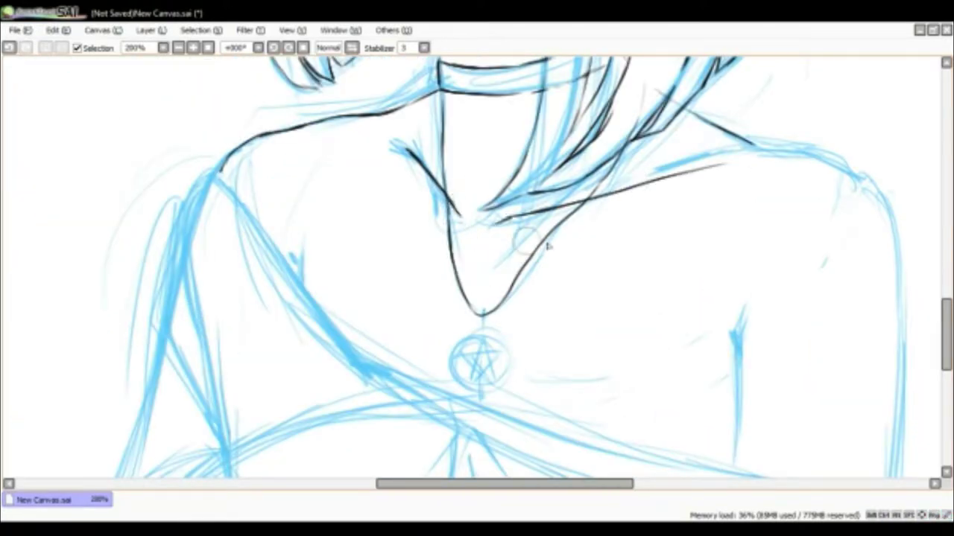
Ink the short connector below the necklace cord and draw a large circle outline for the pendant
scroll(548, 246, down, 2)
scroll(457, 226, right, 1)
scroll(457, 226, down, 2)
scroll(564, 240, up, 3)
scroll(634, 200, down, 2)
mouse_move(436, 447)
mouse_down()
mouse_move(618, 160)
mouse_move(437, 447)
mouse_up()
scroll(12, 360, up, 1)
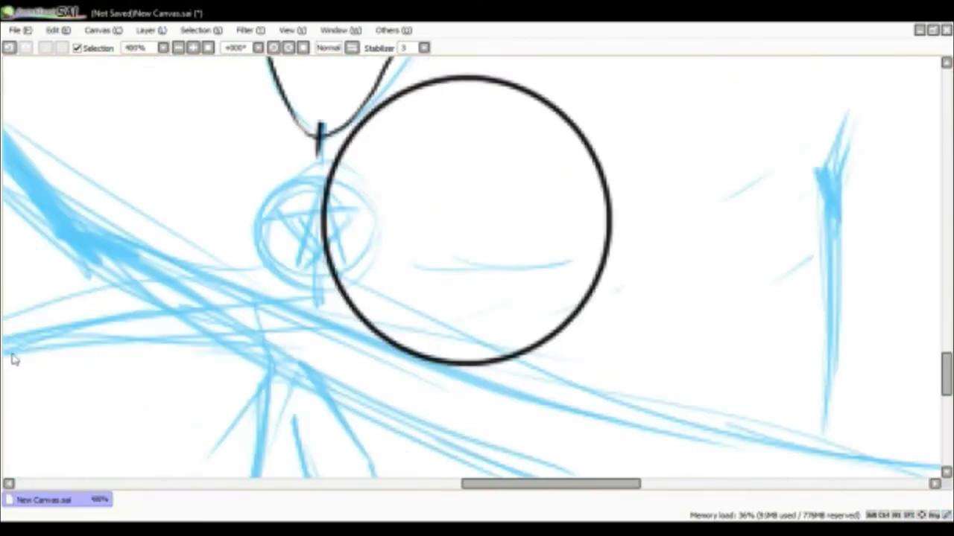
Scale the circle down onto the pendant sketch and draw a five-pointed star inside it
key(ctrl+t)
drag(614, 369, 324, 266)
key(Return)
drag(306, 199, 350, 246)
key(ctrl+z)
mouse_move(322, 161)
mouse_down()
mouse_move(283, 275)
mouse_move(347, 283)
mouse_up()
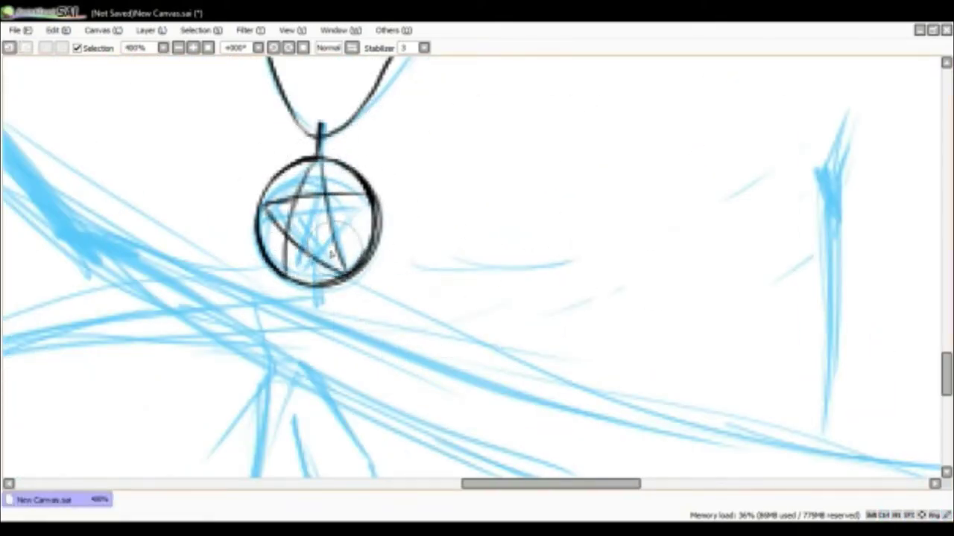
Ink the garment's neckline across the chest up to the far shoulder and the arm line below it
scroll(347, 279, down, 1)
scroll(454, 305, right, 3)
scroll(632, 179, left, 4)
scroll(336, 301, down, 3)
scroll(302, 384, up, 3)
scroll(302, 384, right, 3)
drag(119, 444, 603, 169)
scroll(448, 224, right, 2)
drag(471, 164, 501, 253)
scroll(500, 254, down, 2)
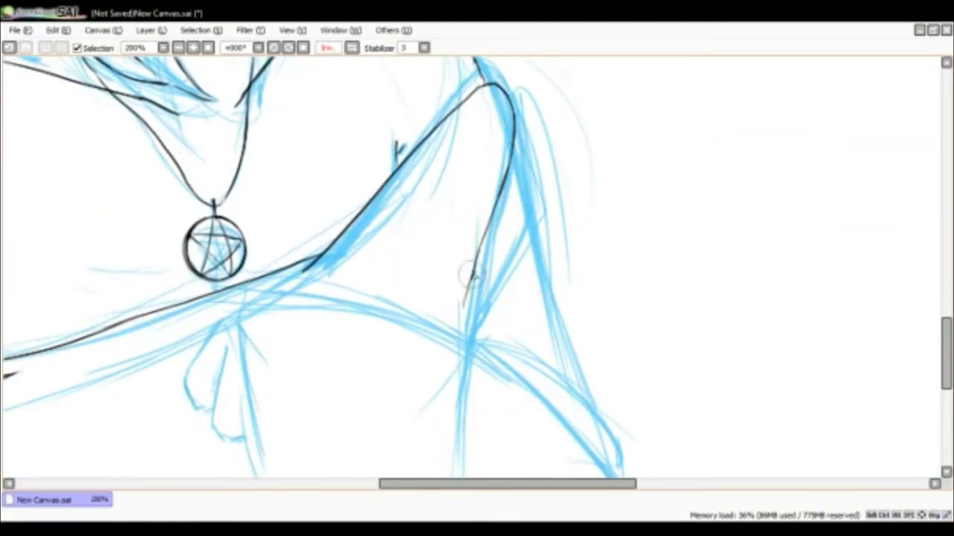
Ink the far sleeve's folds and lower edge, plus the bodice edge with its central bow
scroll(537, 260, down, 3)
scroll(536, 261, left, 4)
drag(447, 261, 354, 361)
scroll(363, 316, right, 1)
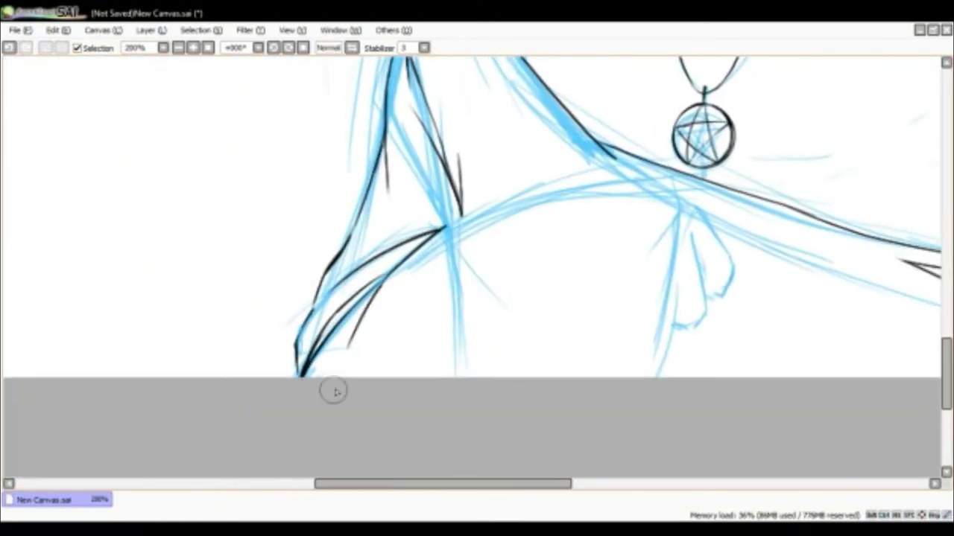
key(ctrl+z)
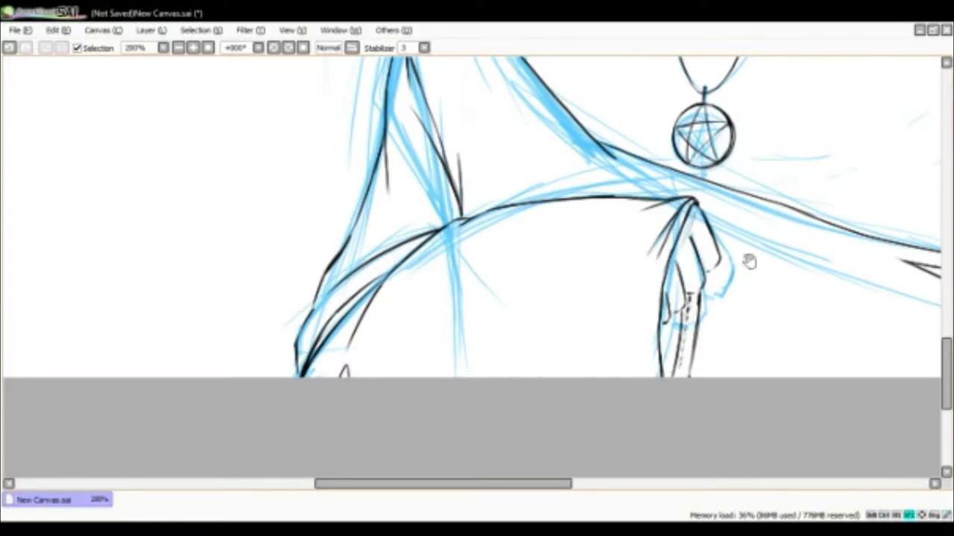
Hide the blue sketch and paint cream, pink, orange, navy, magenta, hot pink, red, black and blue palette swatches beside the head
scroll(447, 276, down, 4)
scroll(297, 371, up, 2)
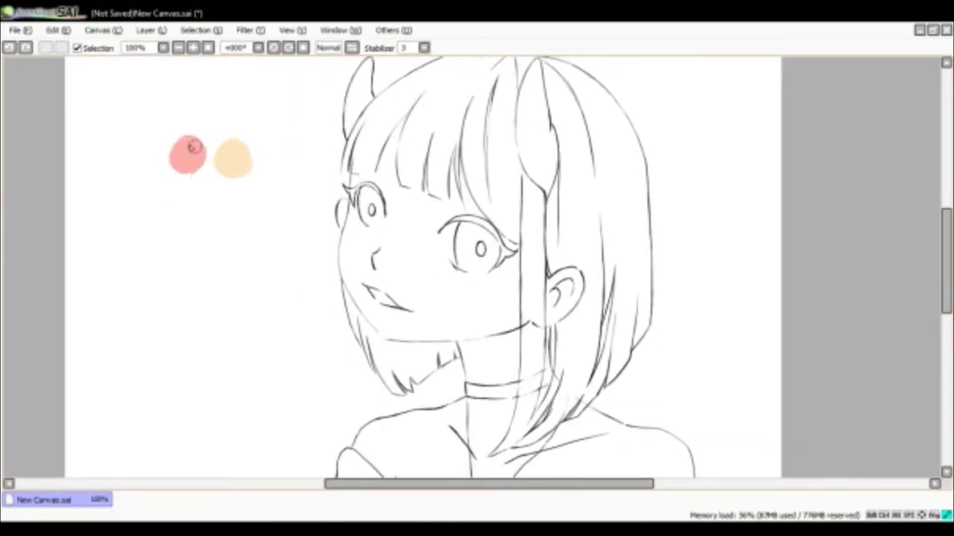
scroll(176, 155, left, 3)
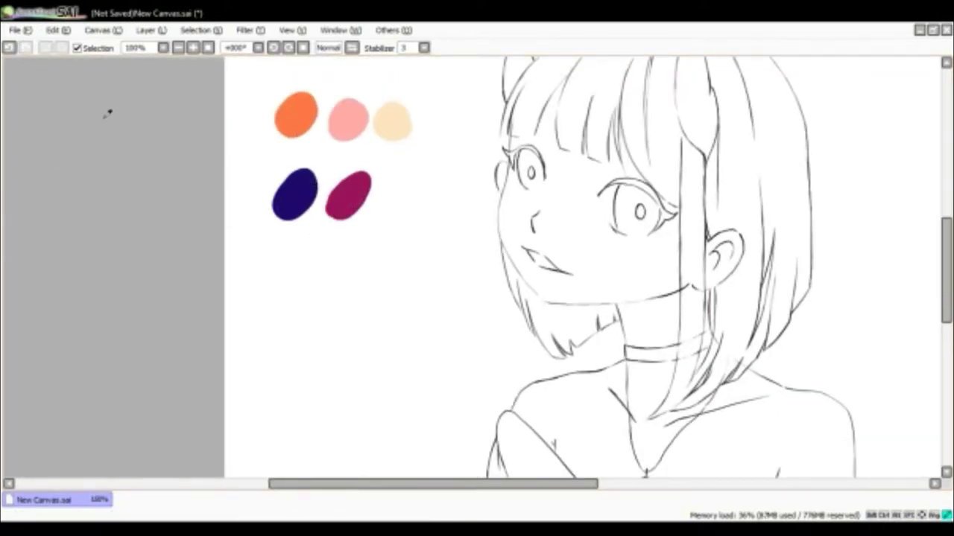
drag(390, 186, 405, 202)
drag(303, 44, 315, 60)
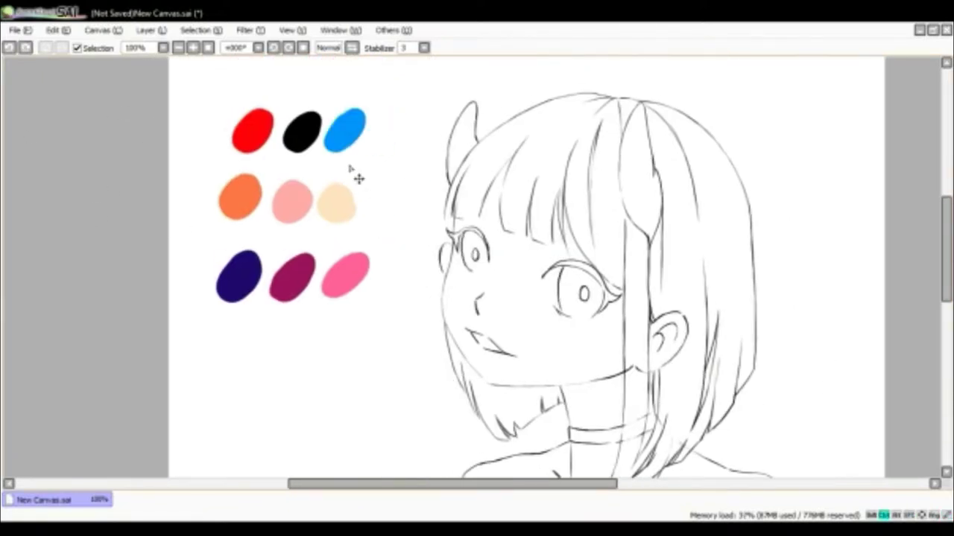
Arrange a palette row of blue, cyan, turquoise and green swatches and show the blue sketch again
scroll(359, 179, down, 3)
drag(351, 239, 365, 233)
drag(321, 287, 335, 287)
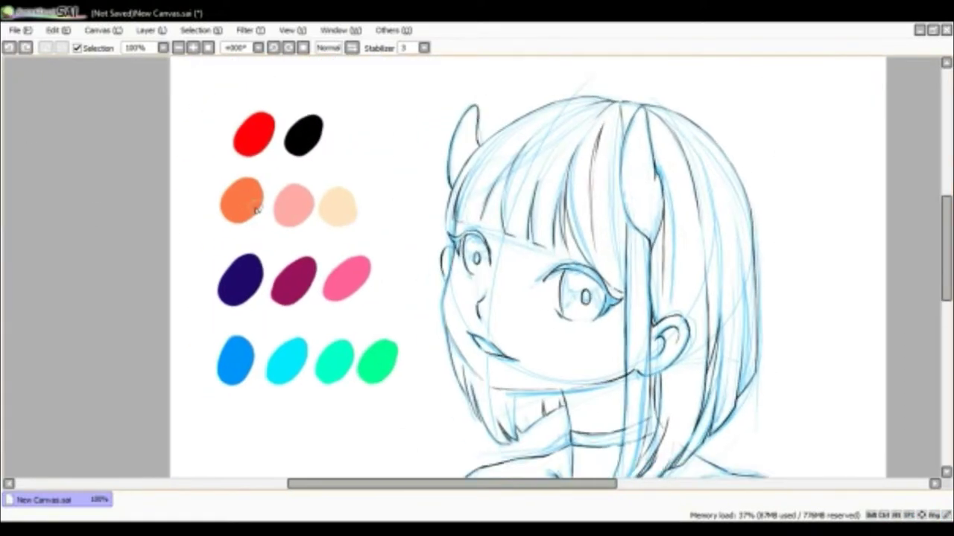
scroll(597, 295, right, 1)
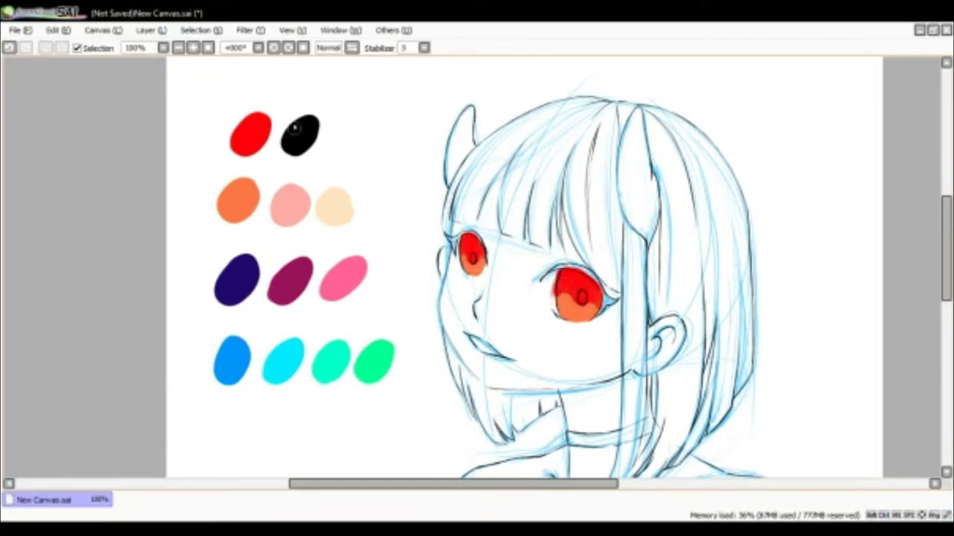
drag(469, 251, 473, 262)
drag(581, 291, 584, 303)
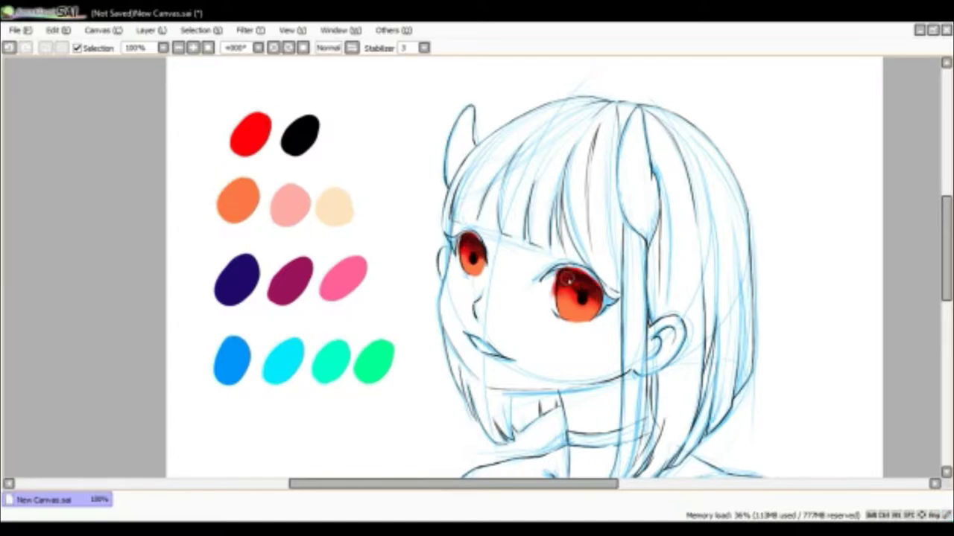
scroll(508, 296, up, 3)
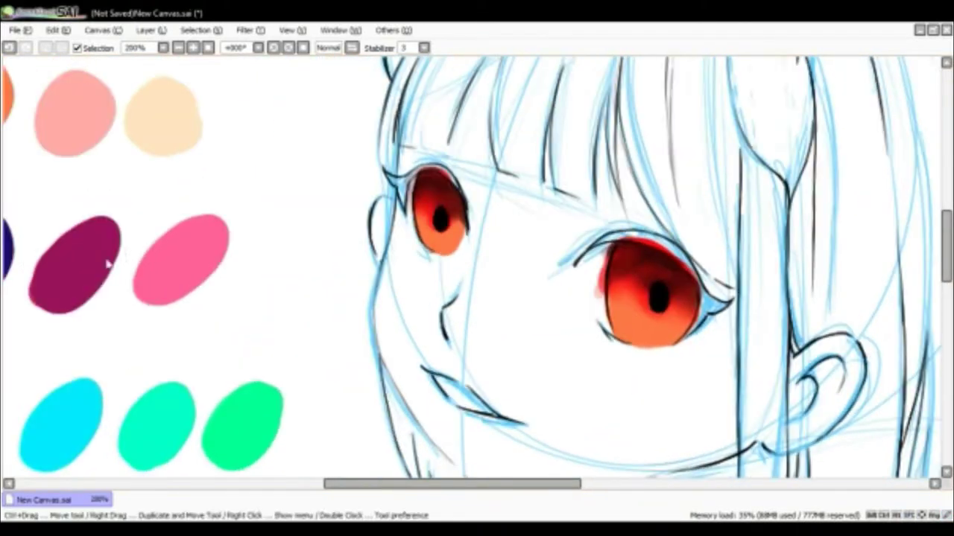
drag(642, 302, 648, 350)
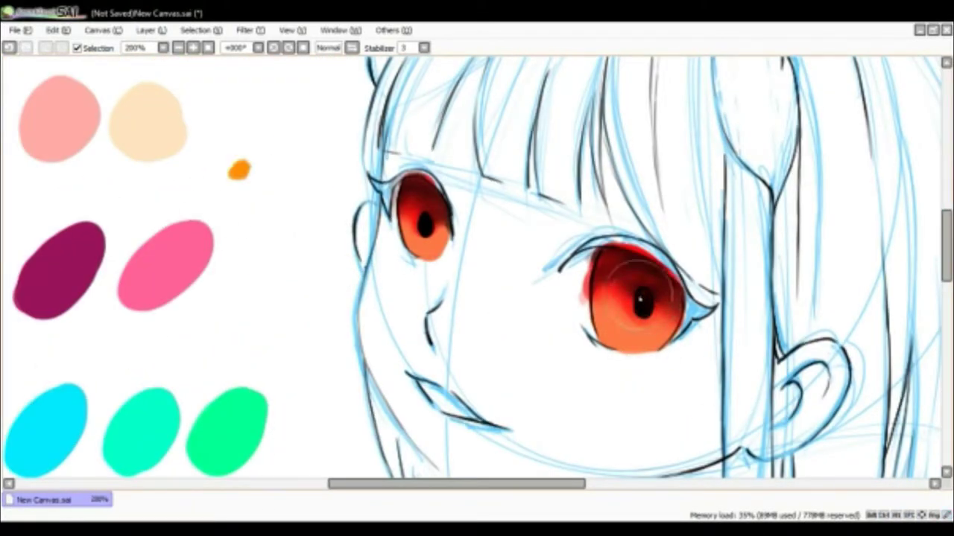
key(Delete)
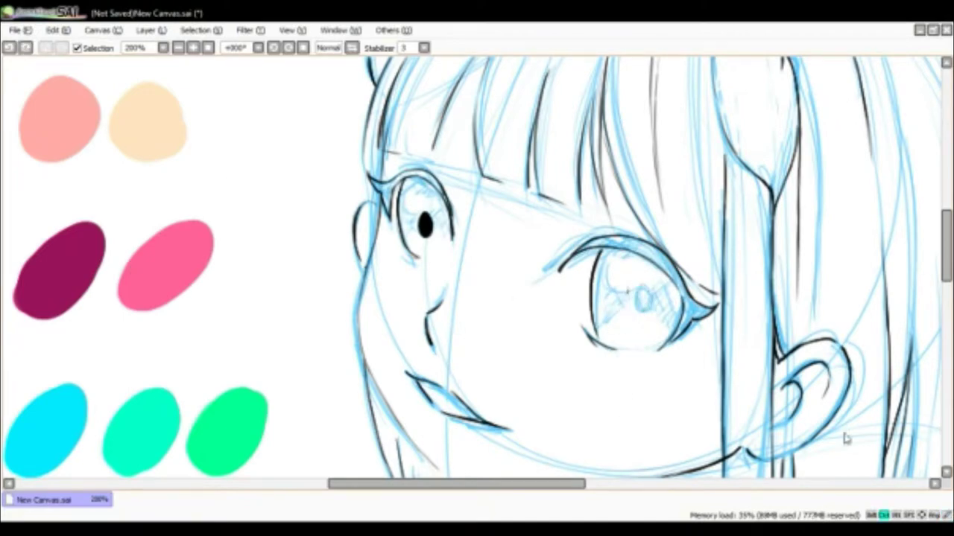
Hide the sketch, paint black slit pupils and fill both irises with flat red
mouse_move(454, 183)
mouse_down()
mouse_move(471, 257)
mouse_move(406, 186)
mouse_up()
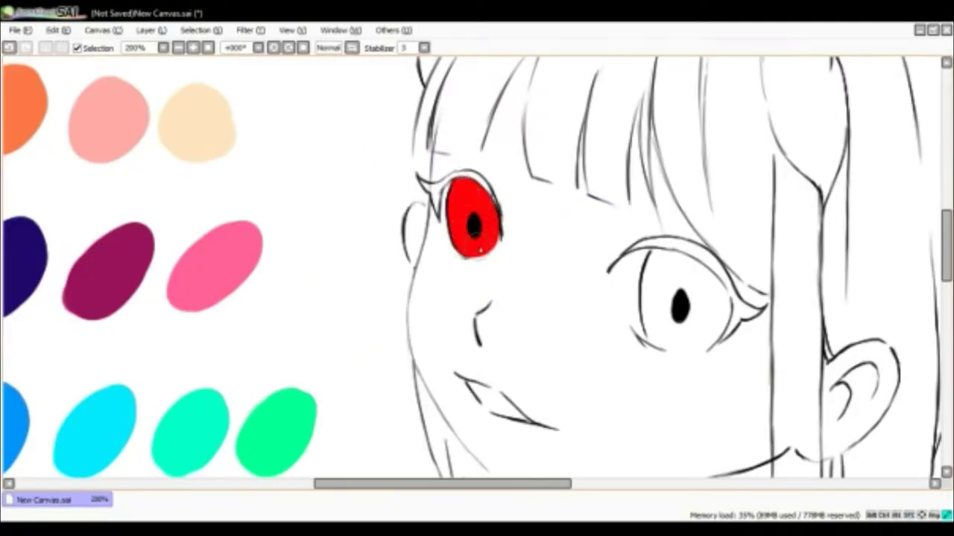
drag(580, 188, 648, 240)
mouse_move(594, 191)
mouse_down()
mouse_move(573, 218)
mouse_move(605, 281)
mouse_up()
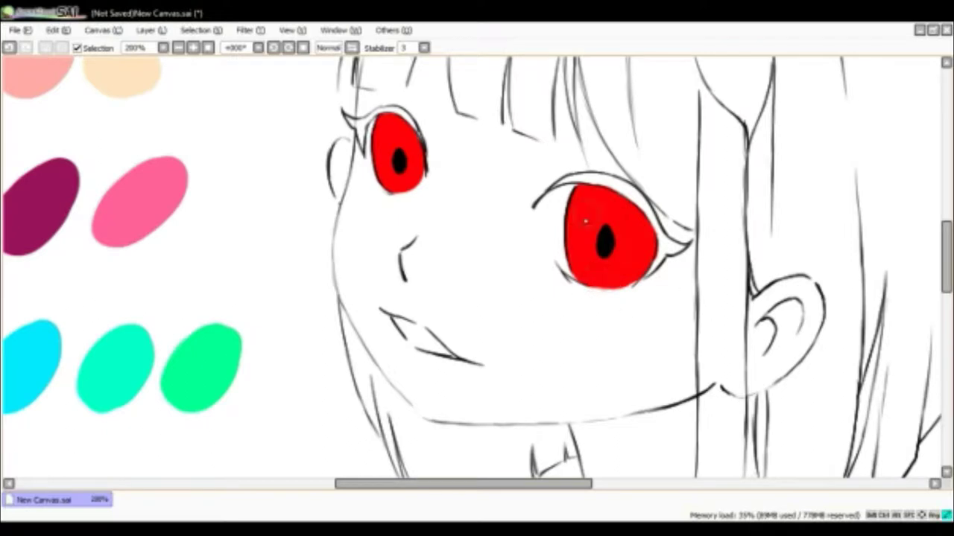
drag(633, 244, 667, 291)
Shade the upper part of both irises with black fading down into the red
key(h)
drag(600, 249, 627, 301)
key(h)
drag(622, 246, 652, 237)
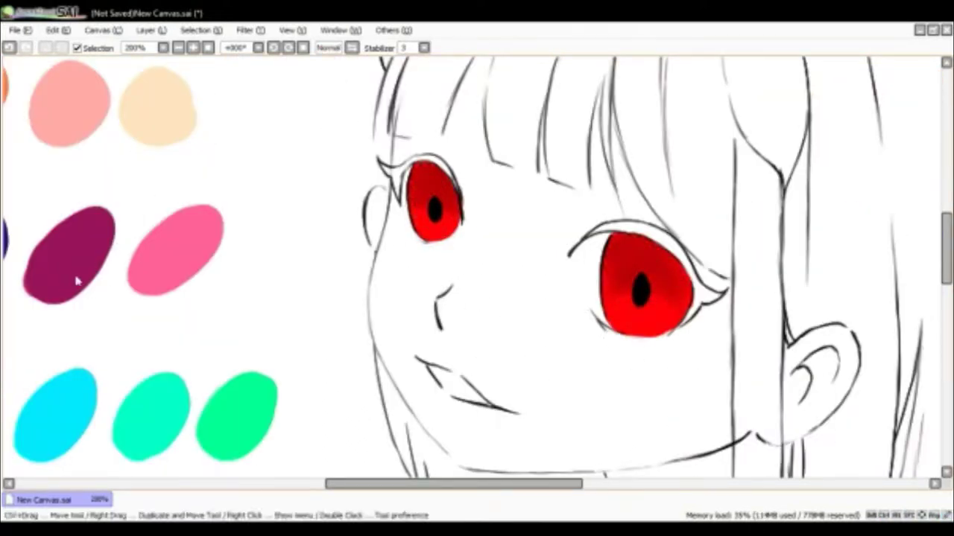
key(ctrl+z)
key(ctrl+z)
drag(677, 288, 616, 248)
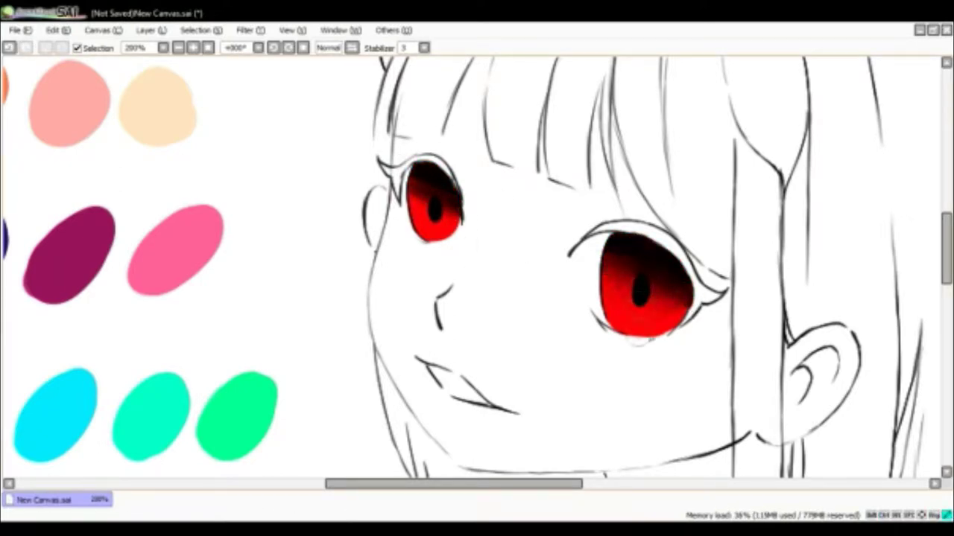
Paint the lower part of both irises with orange fading to yellow at the bottom edge
drag(680, 406, 791, 365)
drag(719, 278, 782, 283)
drag(529, 190, 562, 193)
drag(719, 287, 782, 291)
mouse_move(532, 208)
mouse_down()
mouse_move(699, 388)
mouse_move(482, 219)
mouse_up()
Add a large soft-edged white highlight to the upper part of each iris
click(483, 167)
click(683, 244)
drag(546, 267, 564, 281)
mouse_move(114, 178)
mouse_down()
mouse_move(127, 288)
mouse_move(852, 393)
mouse_move(304, 193)
mouse_move(272, 192)
mouse_up()
Add small white highlight dots and tiny star-shaped sparkles around both pupils
click(447, 215)
click(440, 231)
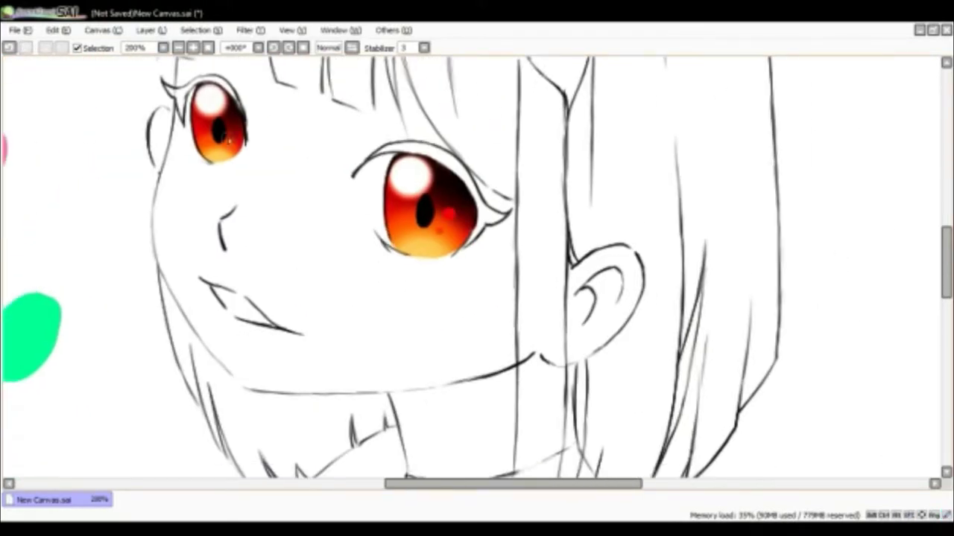
drag(450, 214, 477, 231)
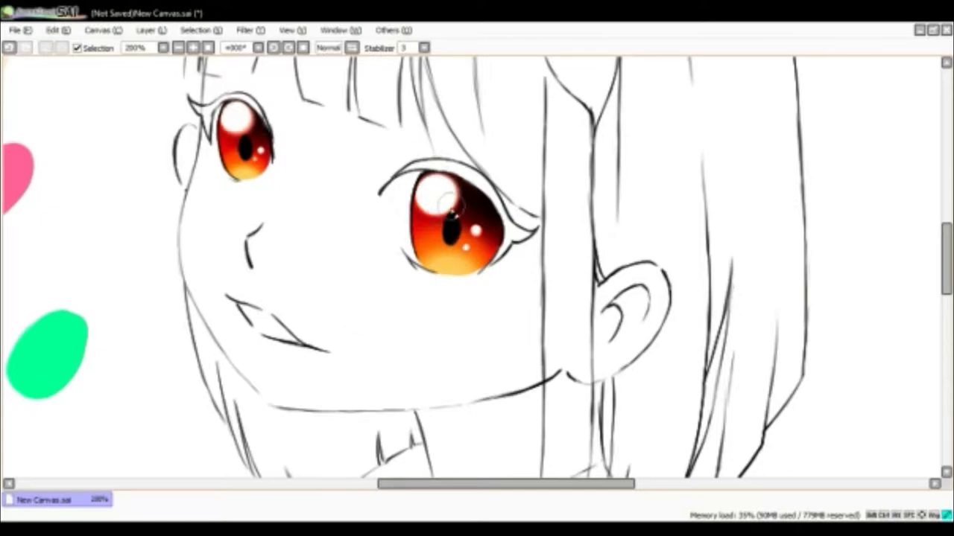
drag(439, 193, 639, 242)
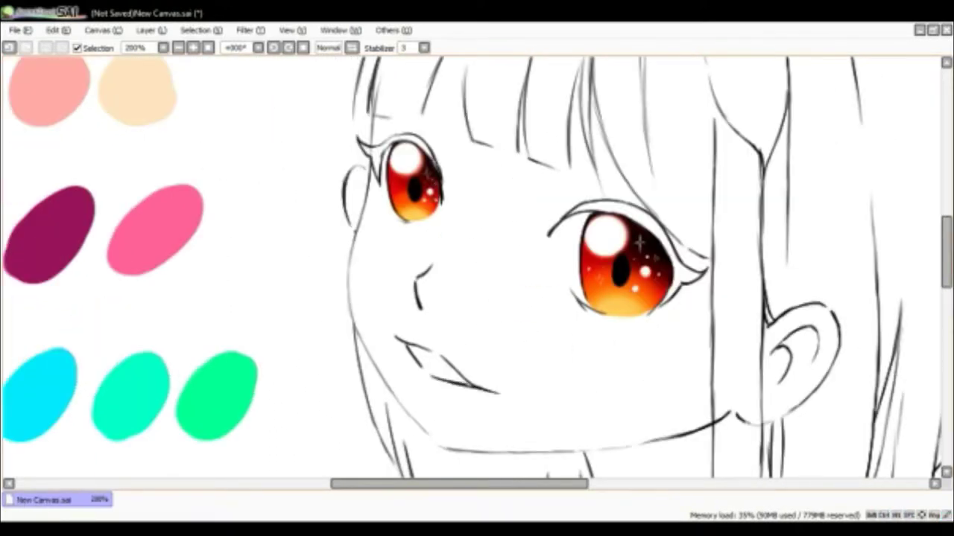
Fill the upper eyelashes and outer lash wings of both eyes with solid black
drag(798, 383, 847, 389)
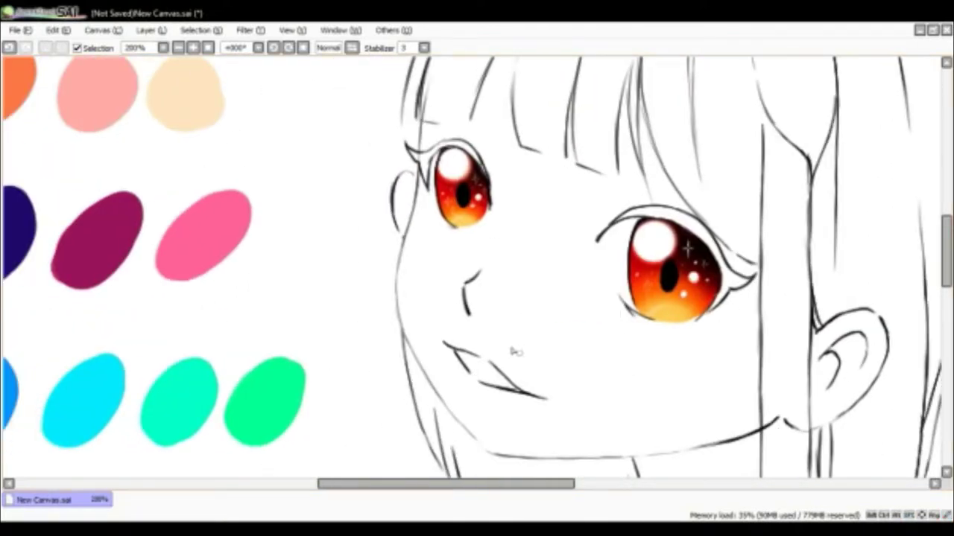
scroll(399, 142, up, 2)
drag(558, 196, 522, 335)
scroll(597, 401, down, 1)
scroll(597, 401, down, 1)
drag(658, 301, 452, 289)
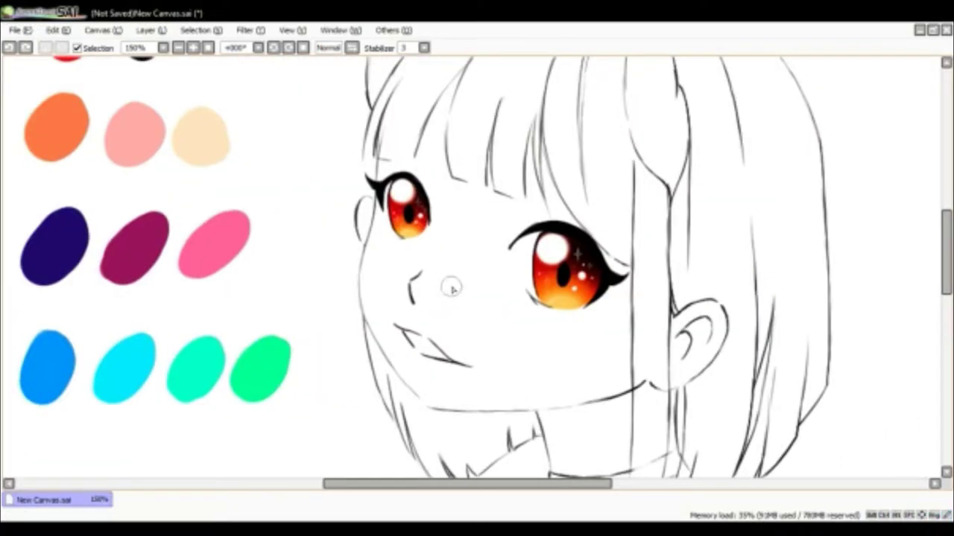
Tint the lash wings of both eyes dark blue and blend magenta into the near eye's upper lashes
scroll(68, 149, up, 3)
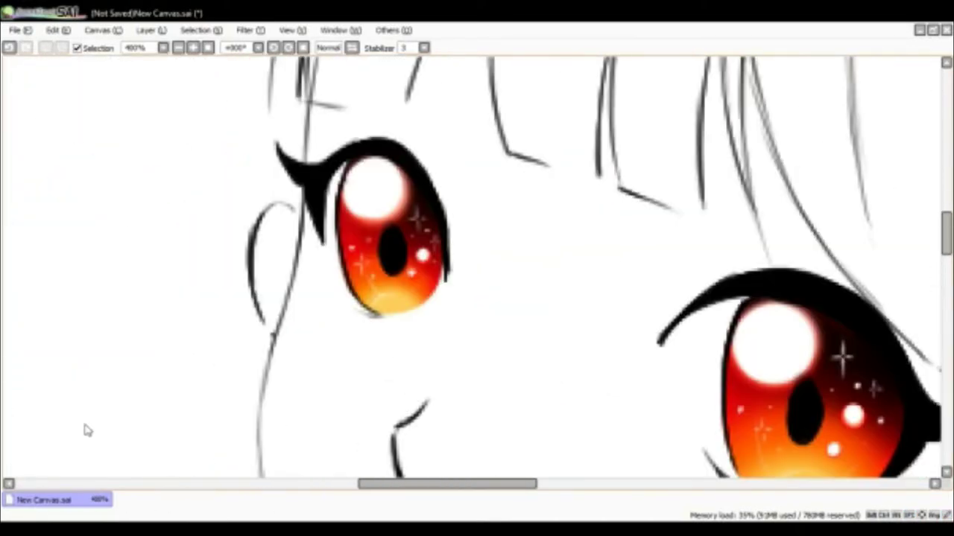
mouse_move(85, 431)
mouse_down()
mouse_move(726, 375)
mouse_move(422, 260)
mouse_move(404, 223)
mouse_move(486, 257)
mouse_move(479, 326)
mouse_move(117, 288)
mouse_move(243, 394)
mouse_move(385, 392)
mouse_up()
drag(744, 251, 483, 177)
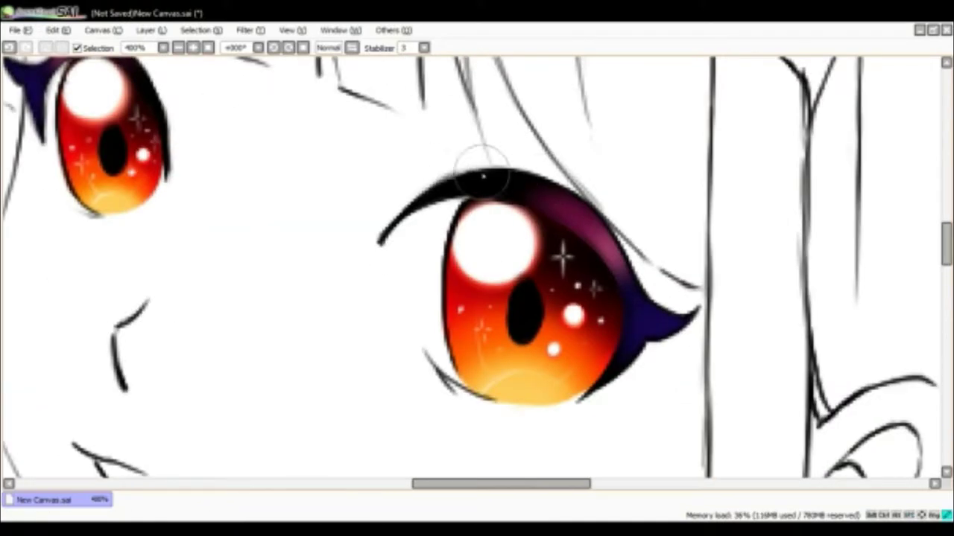
drag(654, 344, 495, 227)
scroll(513, 257, down, 8)
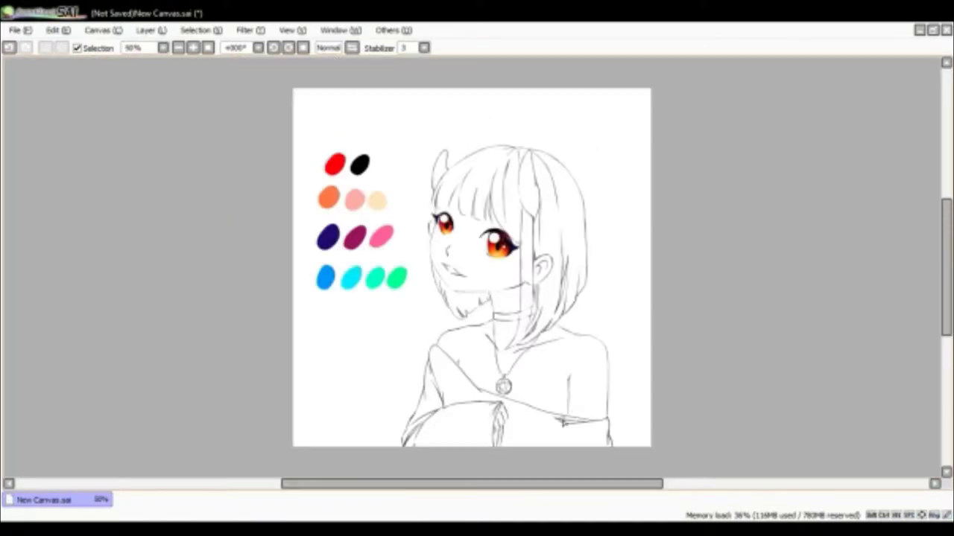
Fill the background behind the line art with muted green and paint the whites of both eyes
scroll(382, 190, up, 3)
click(644, 409)
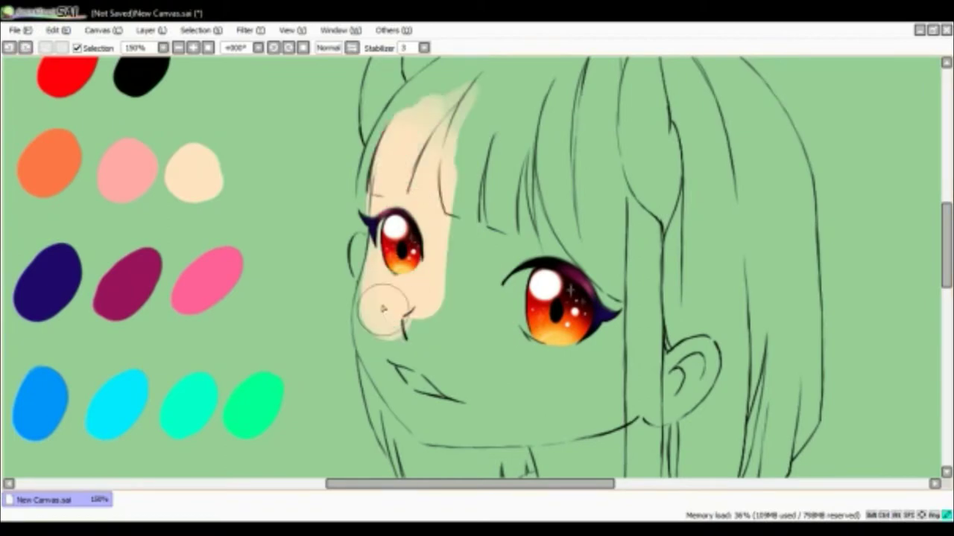
scroll(382, 309, up, 5)
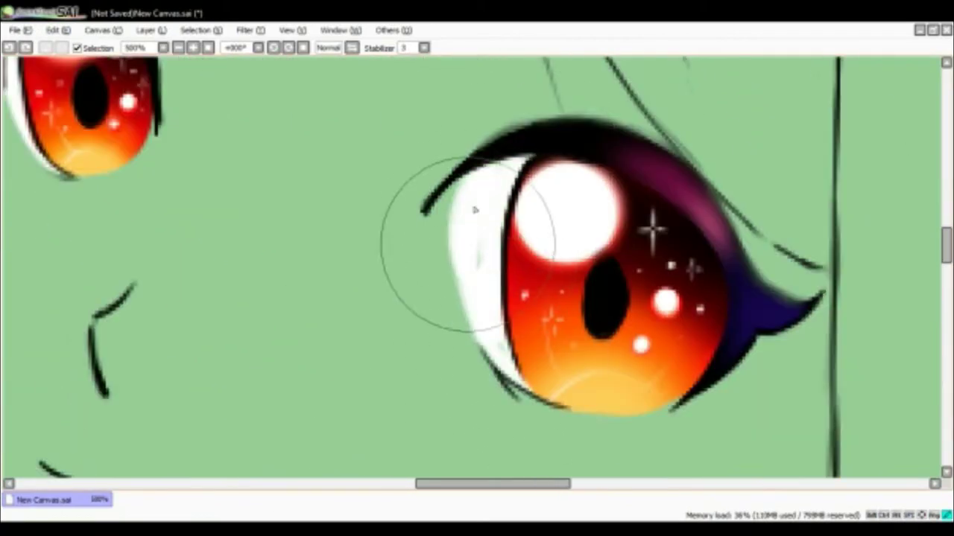
mouse_move(468, 244)
mouse_down()
mouse_move(649, 298)
mouse_move(373, 149)
mouse_move(343, 321)
mouse_move(432, 258)
mouse_move(447, 266)
mouse_move(441, 249)
mouse_move(591, 351)
mouse_move(543, 379)
mouse_move(819, 362)
mouse_move(634, 260)
mouse_move(333, 323)
mouse_move(558, 315)
mouse_move(533, 217)
mouse_move(513, 201)
mouse_move(613, 310)
mouse_move(589, 288)
mouse_move(658, 150)
mouse_move(558, 351)
mouse_move(511, 319)
mouse_move(494, 276)
mouse_up()
Paint the face, ears, neck, shoulders, chest and hand with the light peach skin colour
scroll(456, 248, down, 7)
mouse_move(456, 248)
mouse_down()
mouse_move(479, 182)
mouse_move(491, 266)
mouse_move(573, 412)
mouse_move(514, 298)
mouse_up()
scroll(514, 298, up, 6)
mouse_move(117, 412)
mouse_down()
mouse_move(489, 280)
mouse_move(652, 190)
mouse_move(500, 289)
mouse_move(544, 193)
mouse_move(348, 212)
mouse_move(206, 271)
mouse_move(401, 330)
mouse_move(603, 276)
mouse_move(593, 209)
mouse_move(508, 324)
mouse_move(501, 270)
mouse_move(382, 353)
mouse_move(417, 344)
mouse_move(516, 239)
mouse_move(535, 353)
mouse_up()
scroll(535, 353, down, 5)
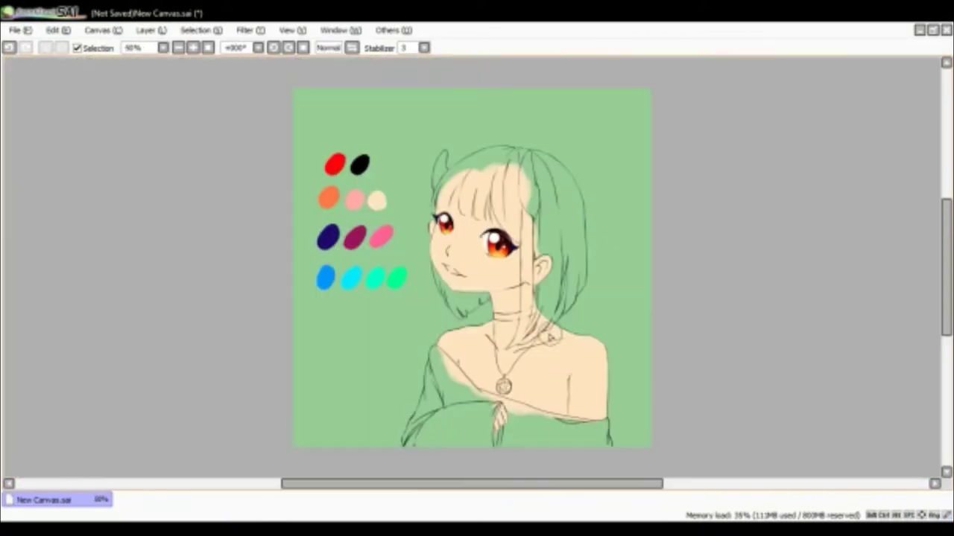
Fill the open mouth with red, leaving a small white area inside
scroll(549, 166, up, 5)
scroll(313, 276, up, 2)
drag(471, 339, 431, 324)
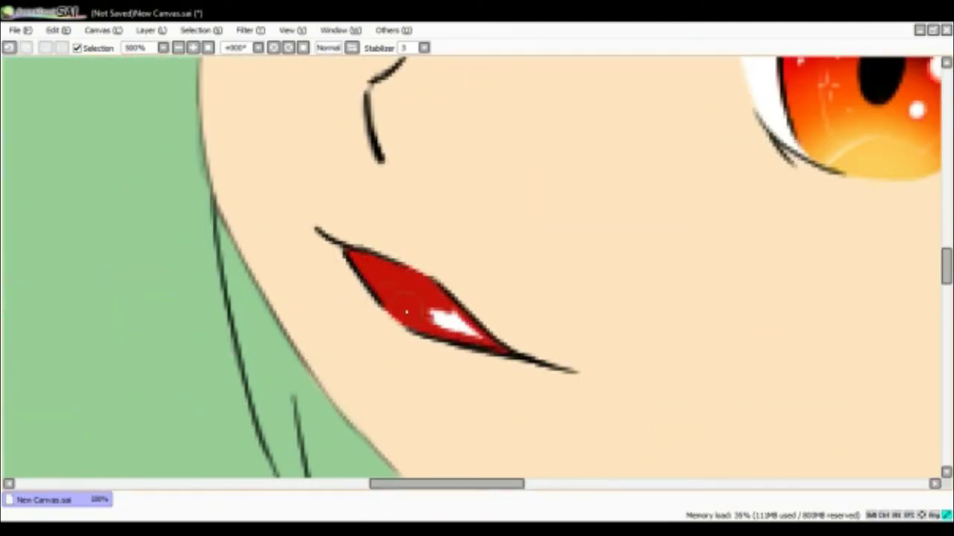
scroll(447, 343, down, 1)
key(ctrl+z)
scroll(441, 268, down, 4)
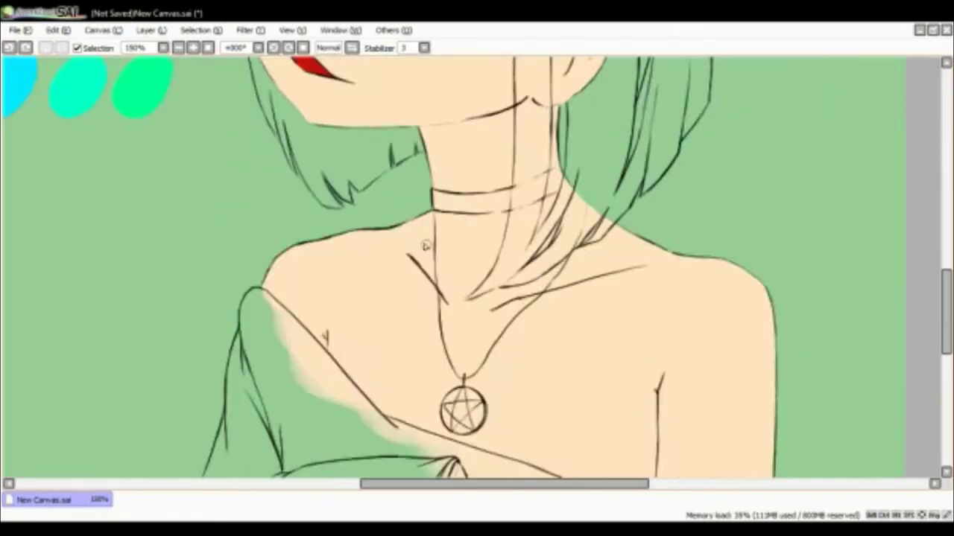
Shade the mouth from dark red at the edges to bright red and add a white tooth under the upper lip
scroll(447, 283, up, 3)
scroll(464, 320, up, 1)
scroll(384, 195, down, 2)
scroll(384, 195, down, 1)
scroll(323, 320, up, 1)
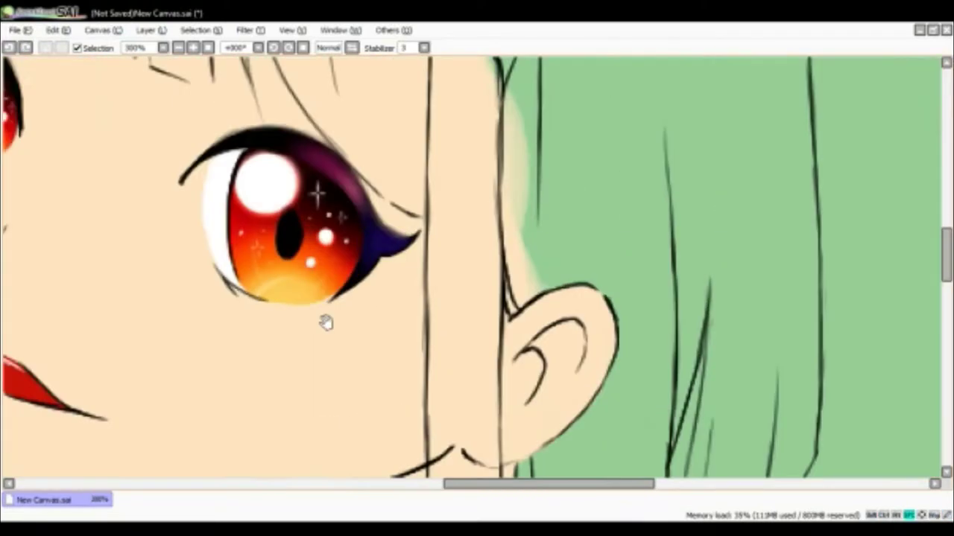
scroll(649, 379, down, 4)
scroll(98, 251, up, 2)
scroll(611, 315, up, 2)
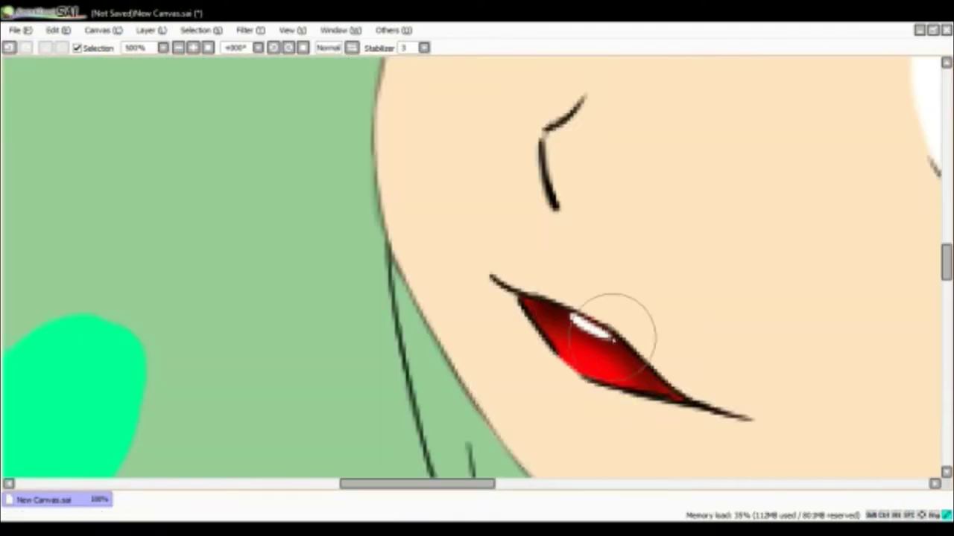
Change the skin base to a warmer yellow-peach tone
scroll(692, 409, down, 3)
scroll(890, 175, up, 1)
scroll(399, 223, up, 3)
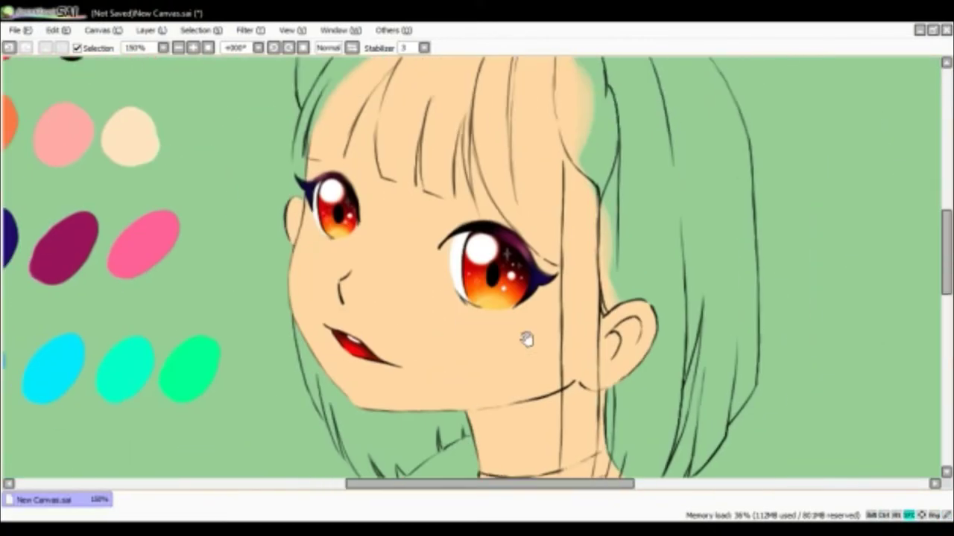
Airbrush soft dusty-pink shadows over the forehead, ear, neck, collarbones, shoulders and lower chest
scroll(216, 353, down, 5)
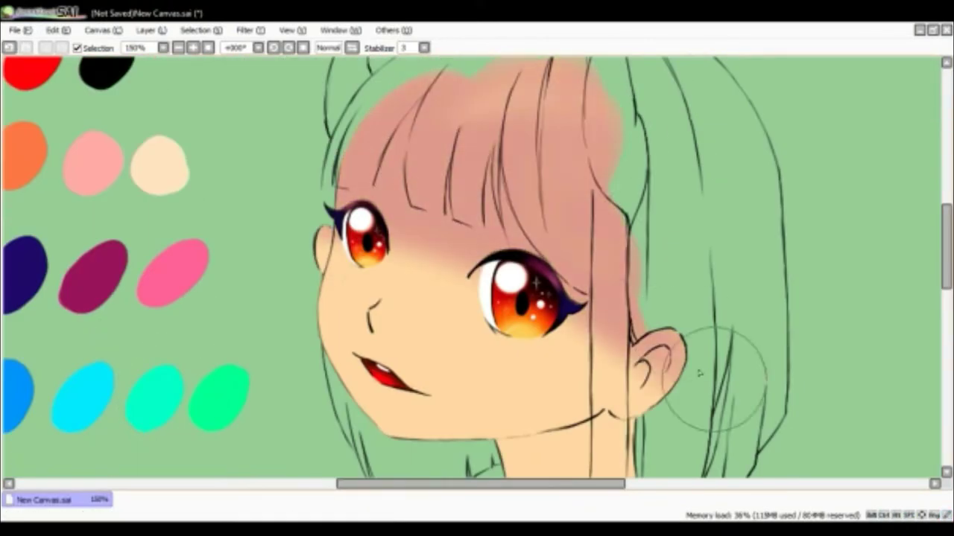
scroll(441, 393, down, 3)
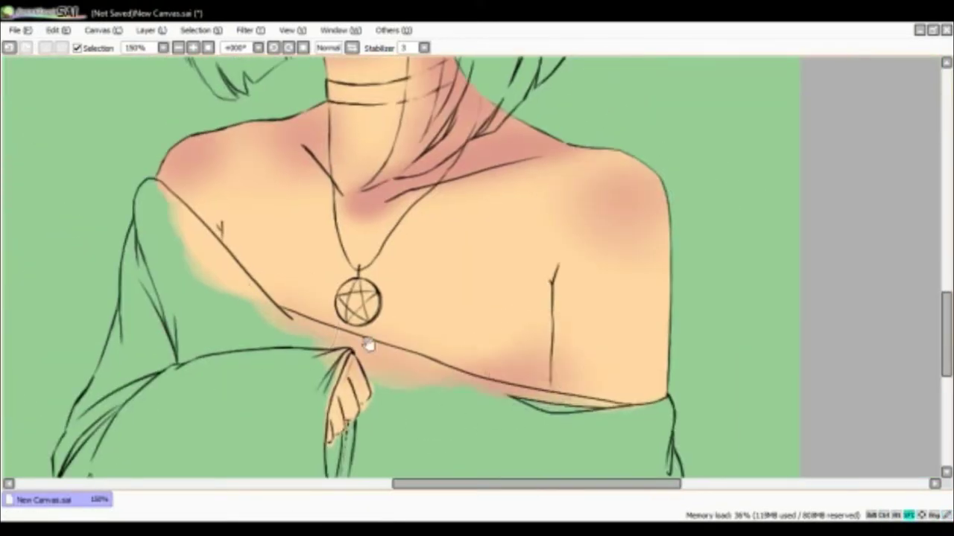
key(h)
key(h)
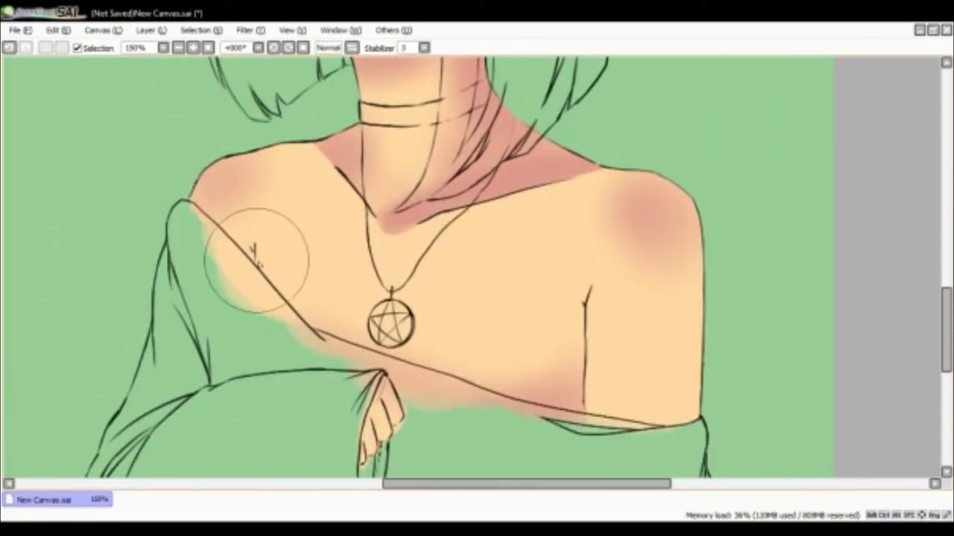
Lighten the soft skin shadows to a warm orange-peach tone
scroll(607, 362, up, 3)
drag(671, 350, 714, 355)
scroll(896, 383, down, 2)
scroll(896, 335, up, 5)
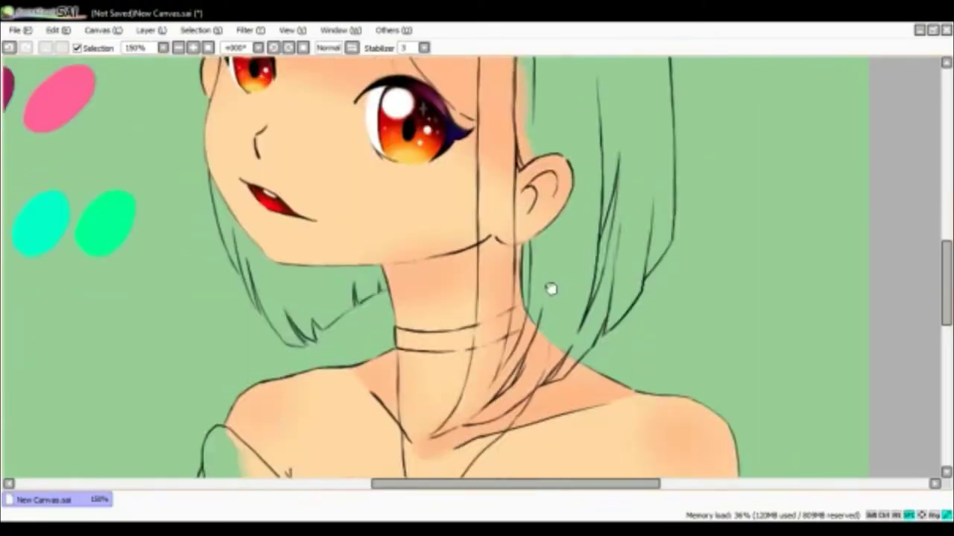
Add yellow-peach and brownish-peach skin swatches beside the light peach swatch in the palette
scroll(613, 422, down, 5)
key(ctrl+z)
scroll(149, 274, down, 3)
scroll(532, 453, up, 4)
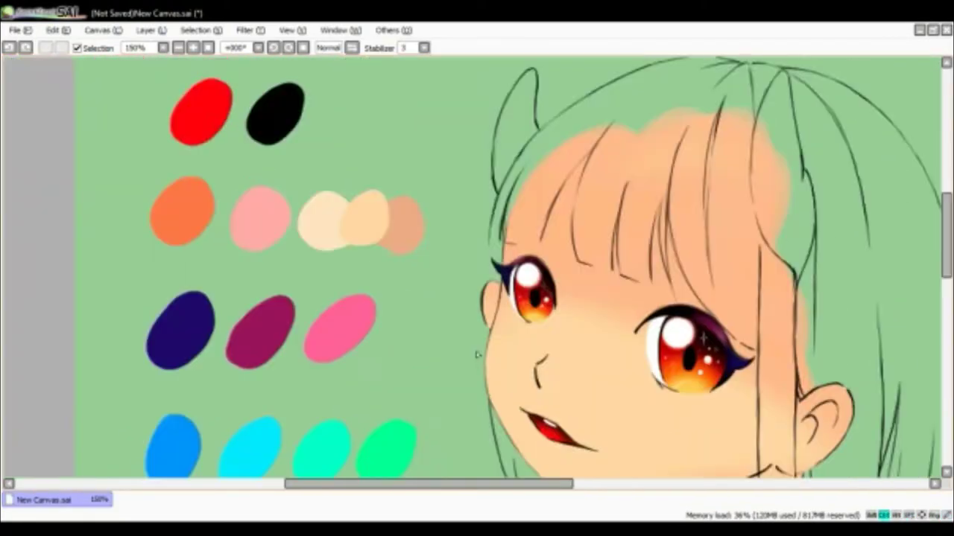
Paint crisp reddish-brown shadows under the chin, beside the collarbones and at the arm crease
scroll(896, 334, up, 5)
scroll(767, 336, down, 5)
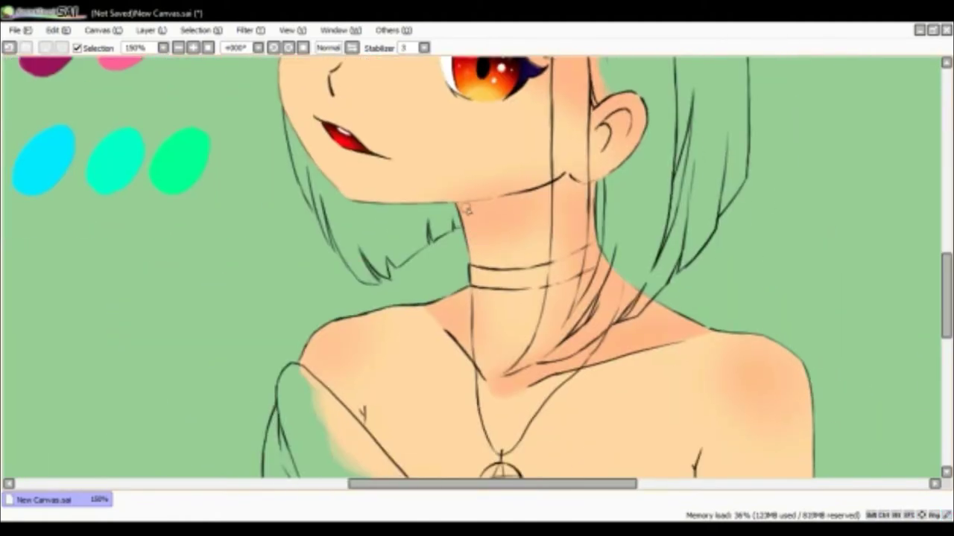
scroll(442, 246, right, 3)
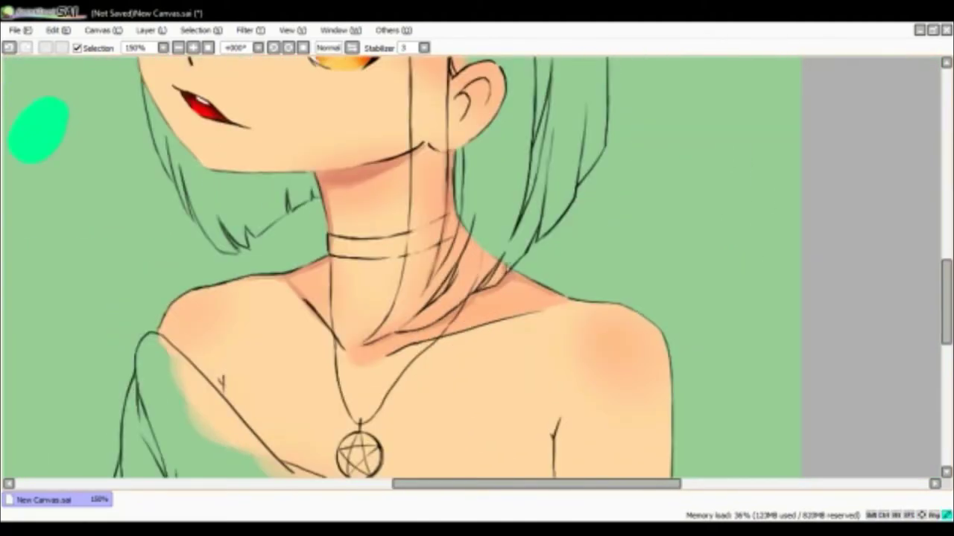
scroll(624, 307, down, 5)
scroll(447, 298, left, 2)
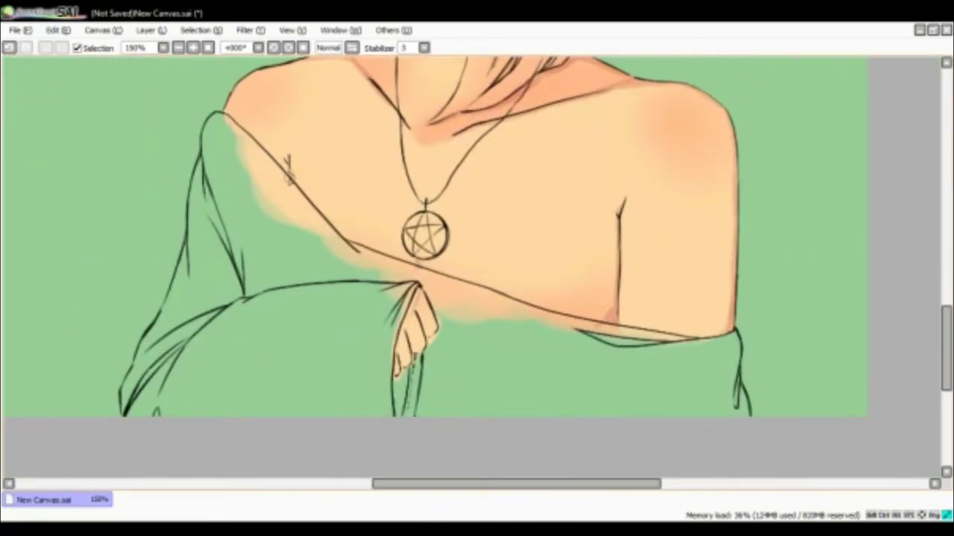
Darken the brownish skin swatch to terracotta and paint shadows under the bangs, beside the face and inside the ears
scroll(287, 168, up, 8)
scroll(362, 315, left, 1)
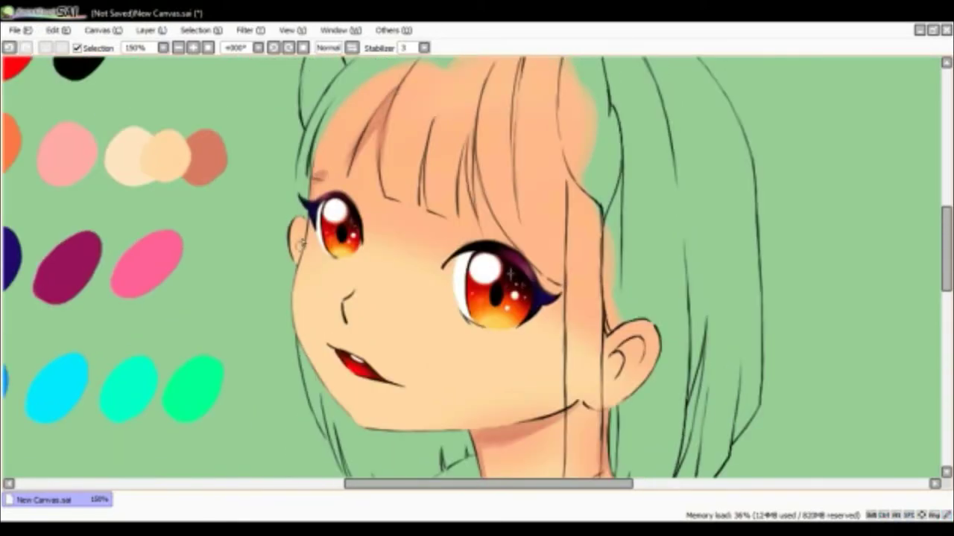
scroll(413, 237, right, 3)
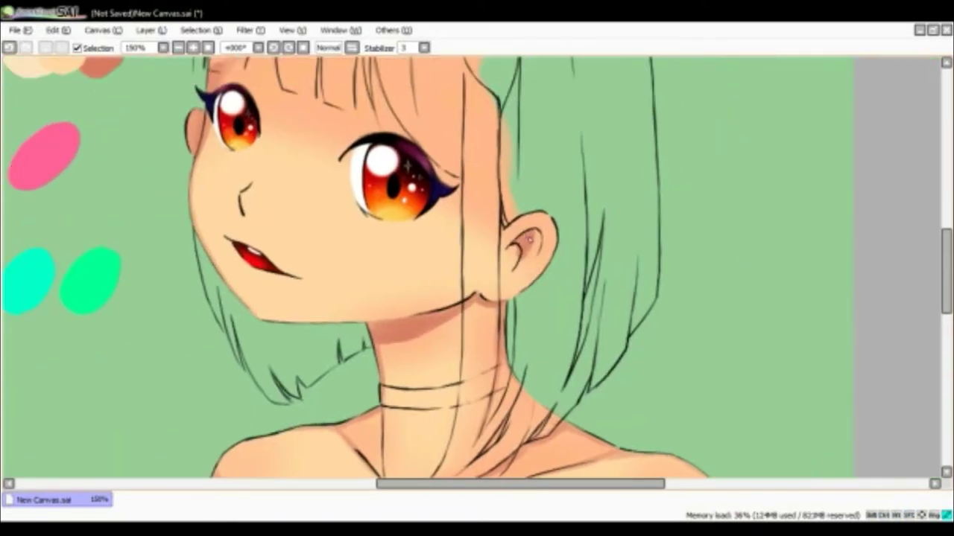
scroll(132, 236, up, 2)
scroll(132, 236, left, 3)
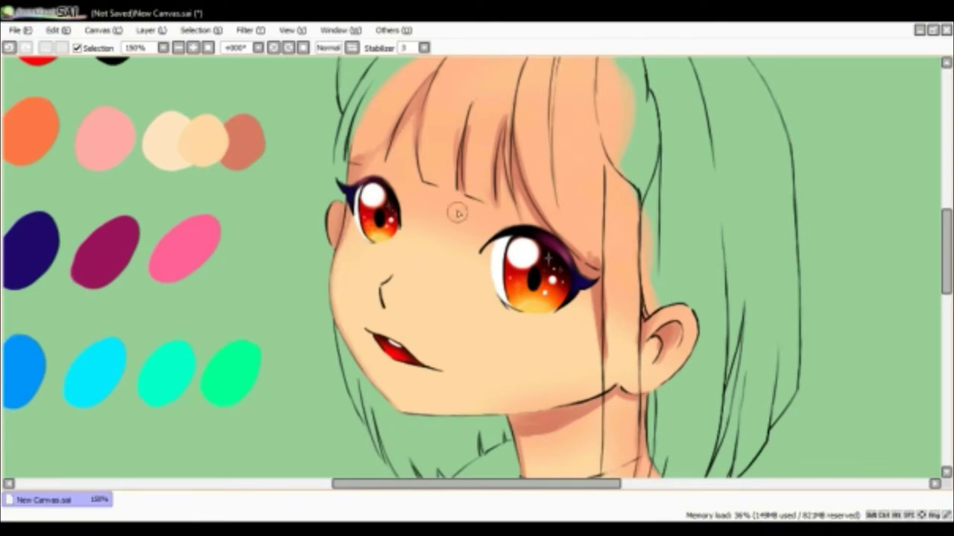
Refine the reddish skin shadows around the neck, collarbones, arm creases and neckline
scroll(457, 214, down, 10)
scroll(457, 213, right, 5)
scroll(341, 261, up, 1)
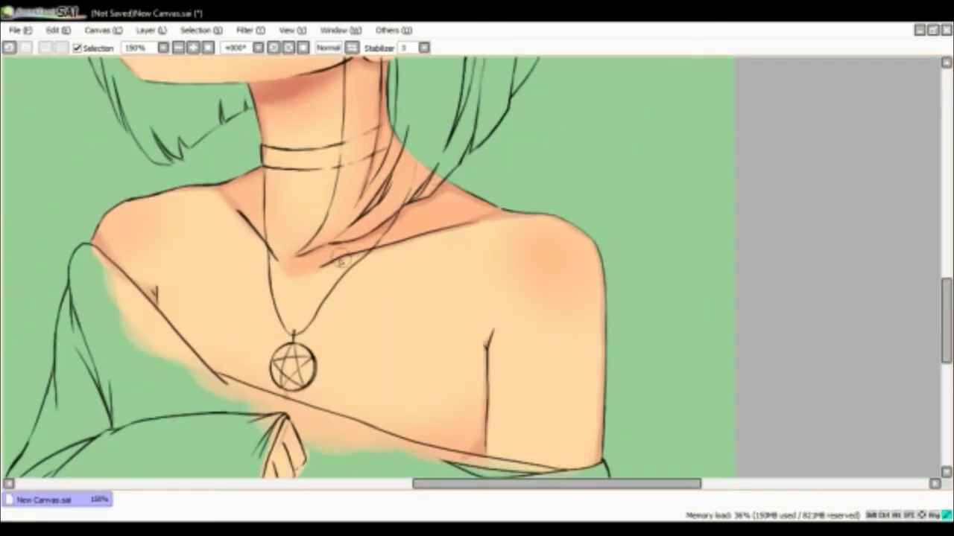
scroll(342, 261, up, 6)
scroll(341, 261, left, 4)
Add thin pale highlights along the jaw, collarbone and shoulder edges, working on the body in mirrored view
scroll(402, 221, down, 10)
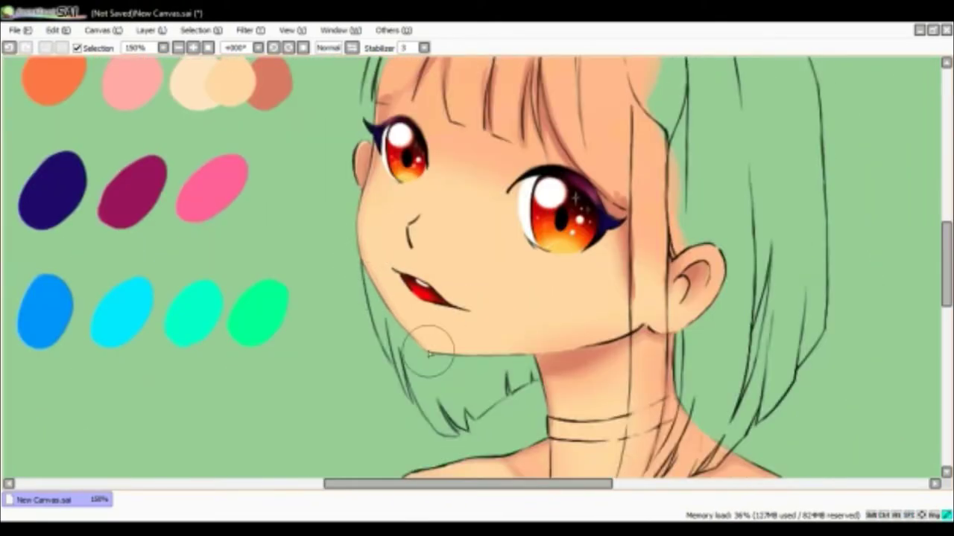
scroll(494, 266, right, 5)
key(h)
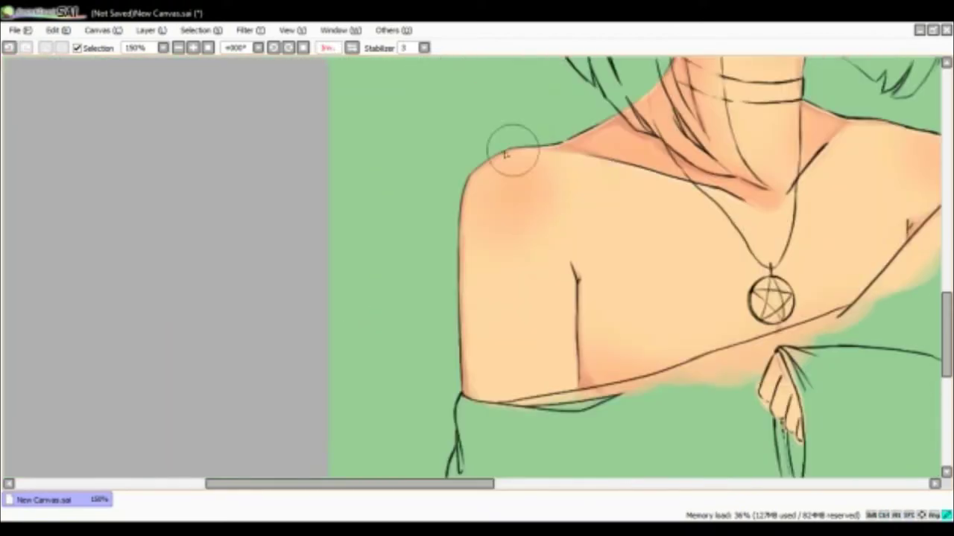
mouse_move(489, 238)
mouse_down()
mouse_move(362, 194)
mouse_move(508, 238)
mouse_up()
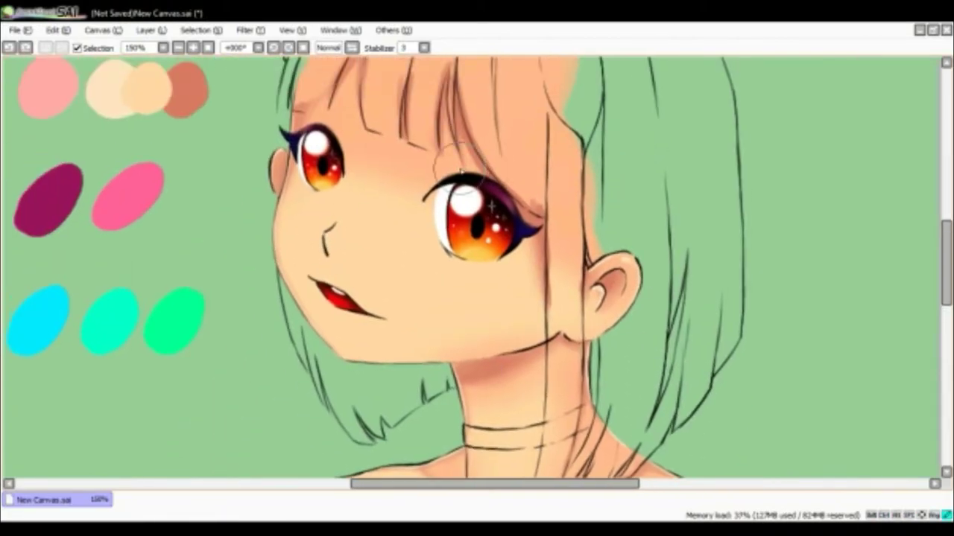
Paint small reddish eyelid creases above both upper lashes, checking the face in mirrored view
key(h)
key(h)
key(h)
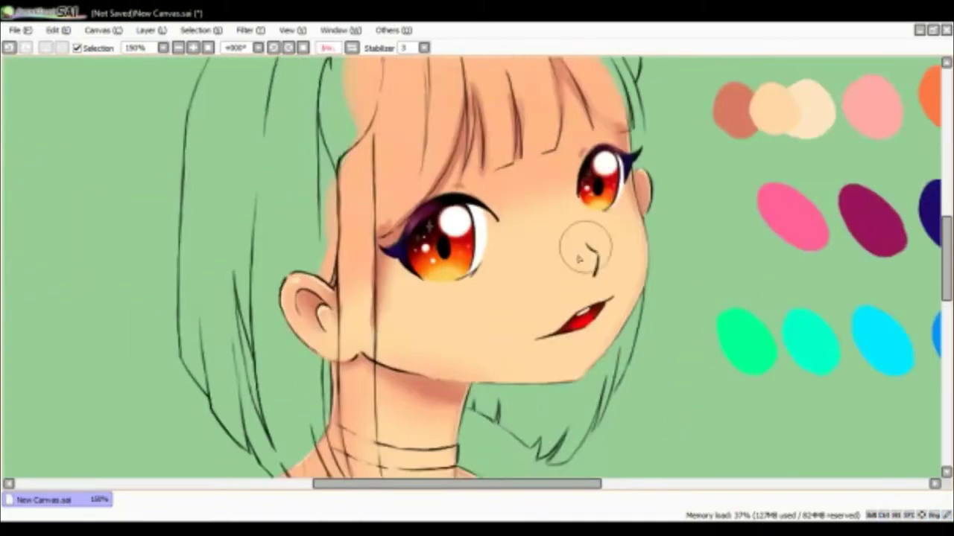
key(h)
scroll(557, 422, down, 3)
scroll(557, 423, up, 3)
drag(521, 417, 521, 111)
scroll(331, 199, down, 3)
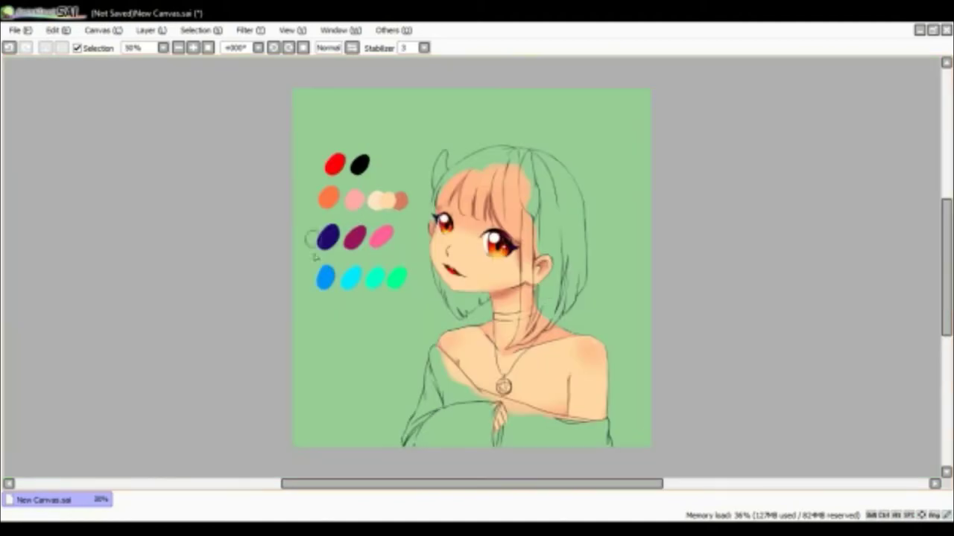
Airbrush a strong orange-red blush over the cheeks, forehead, far ear and both shoulders
key(h)
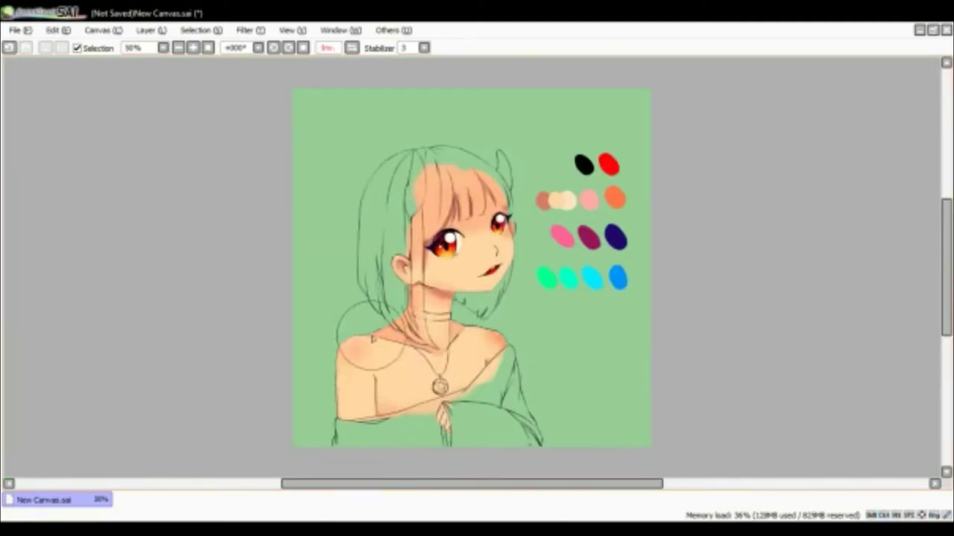
key(h)
scroll(884, 365, up, 3)
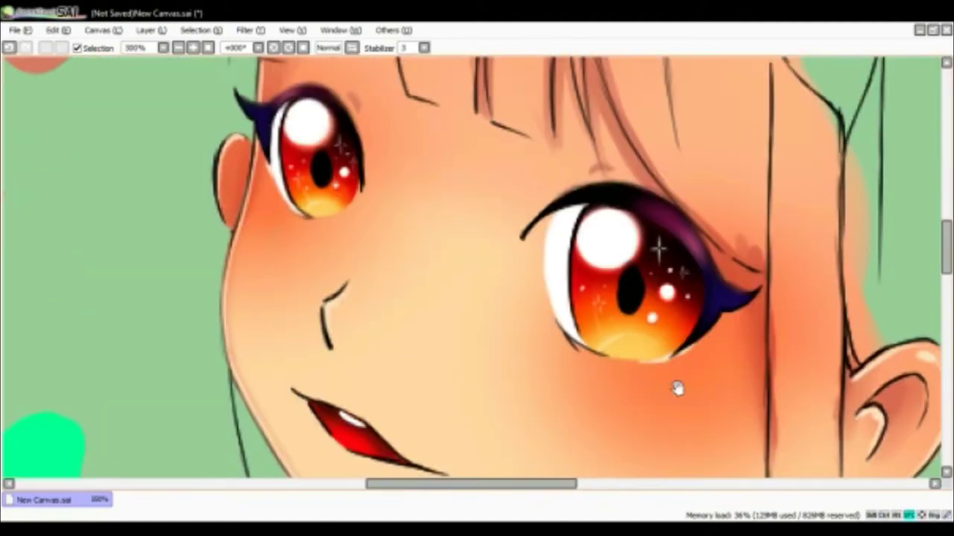
scroll(854, 279, down, 3)
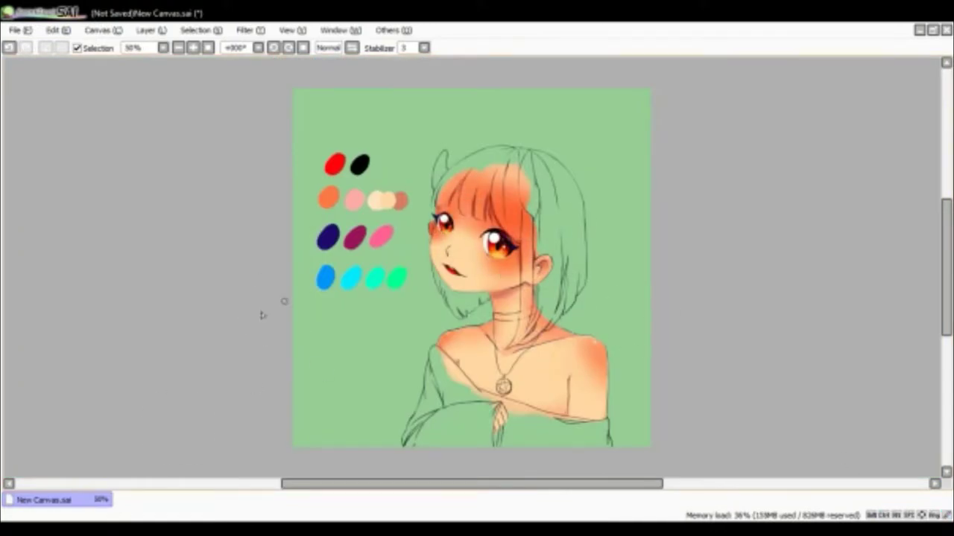
Soften the orange blush on the face and shoulders, and dot small white highlights under the eyes, on the ear and on the shoulders
scroll(481, 268, up, 3)
scroll(924, 334, down, 3)
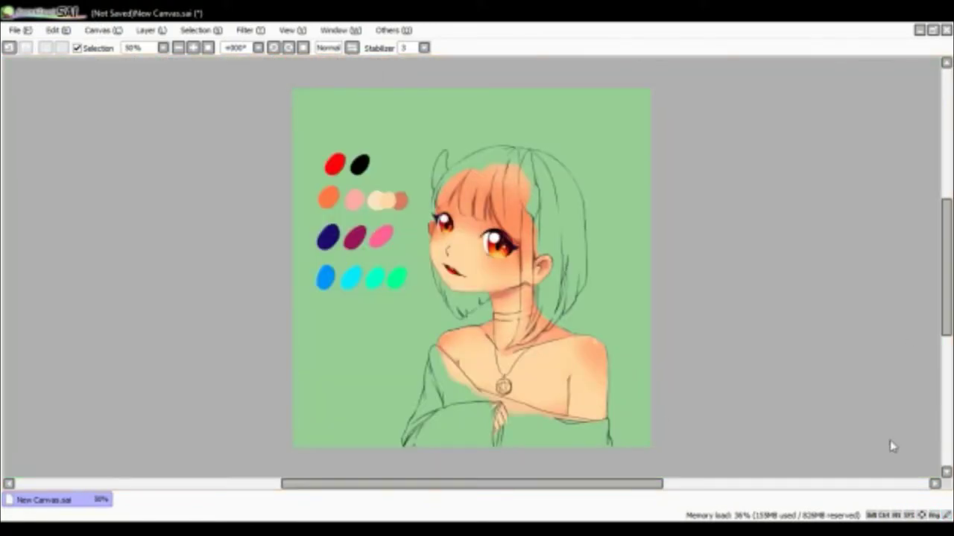
scroll(511, 400, up, 3)
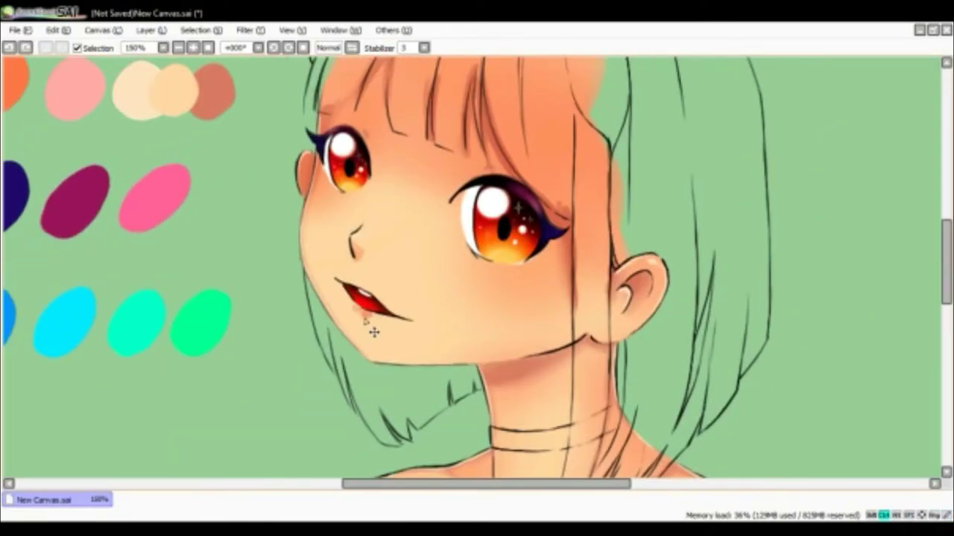
scroll(308, 171, up, 3)
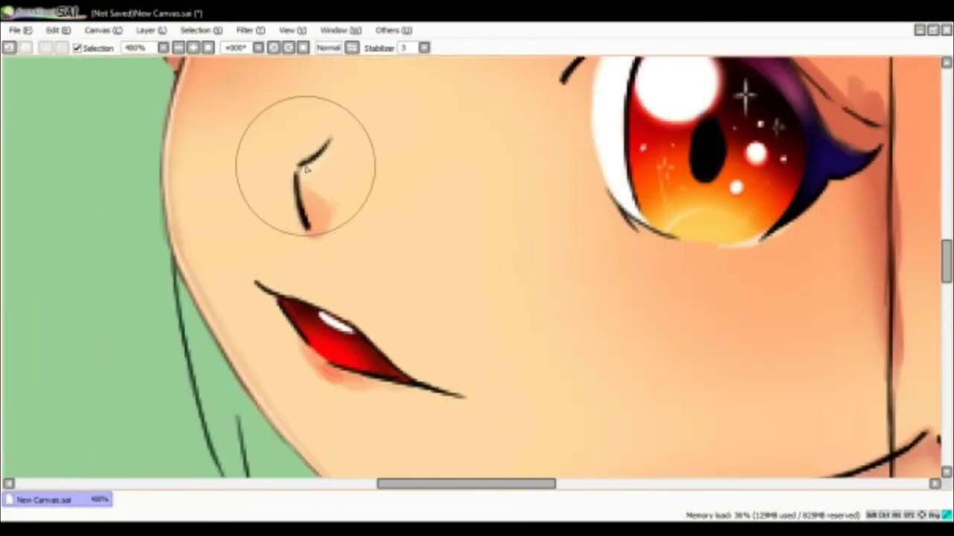
mouse_move(507, 304)
mouse_down()
mouse_move(703, 224)
mouse_move(745, 328)
mouse_move(553, 246)
mouse_move(458, 149)
mouse_move(373, 181)
mouse_move(640, 308)
mouse_up()
Paint the flat dark-blue hair base over the crown, around the near ear and down the strands beside the neck
scroll(868, 404, down, 4)
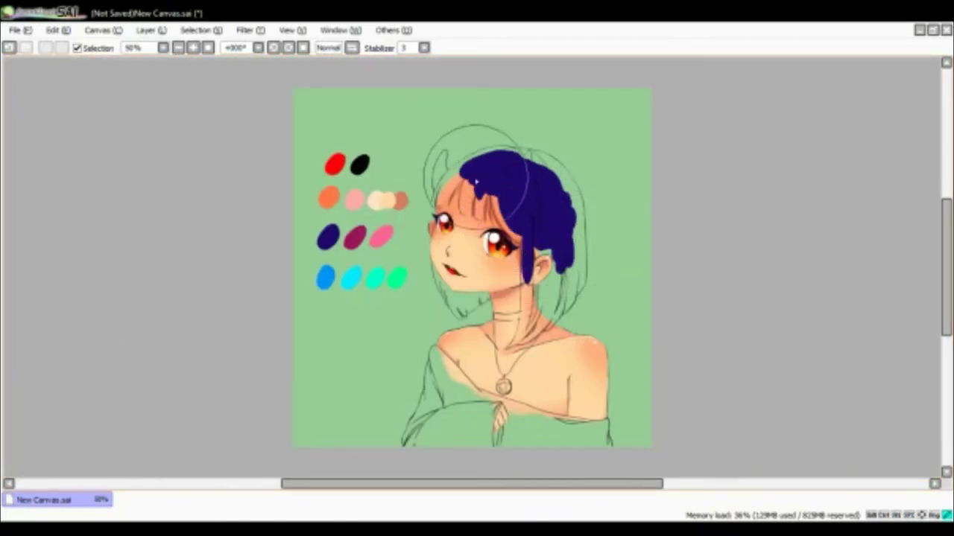
scroll(642, 298, up, 2)
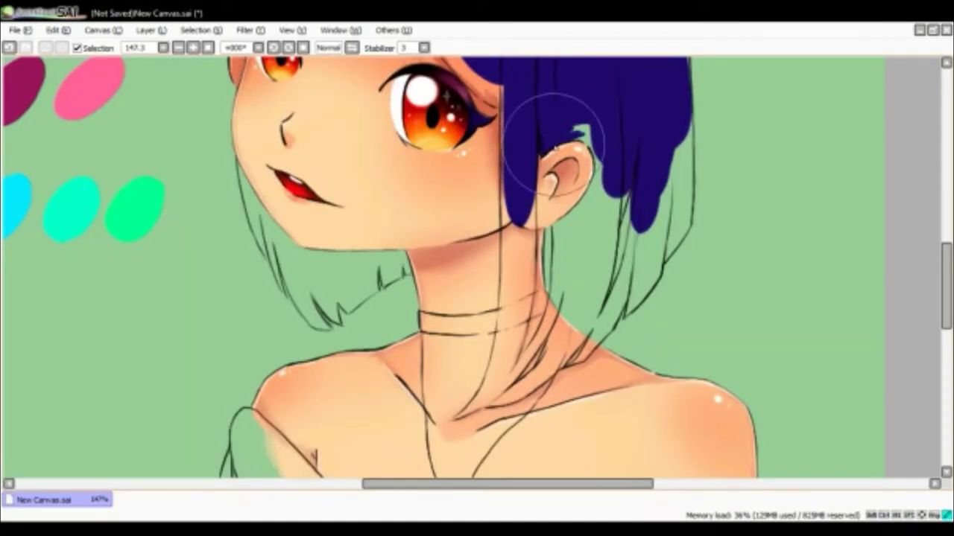
mouse_move(555, 224)
mouse_down()
mouse_move(566, 97)
mouse_move(521, 179)
mouse_up()
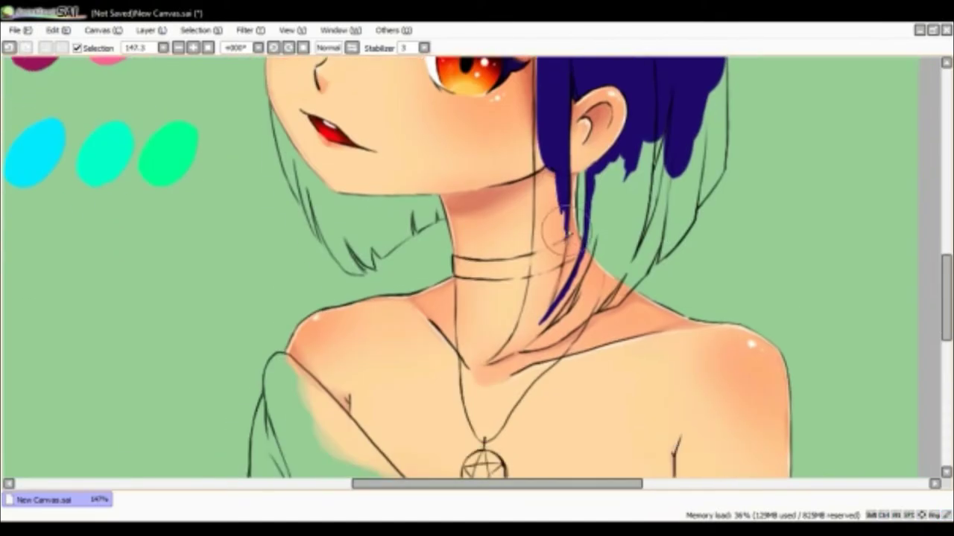
drag(462, 336, 519, 190)
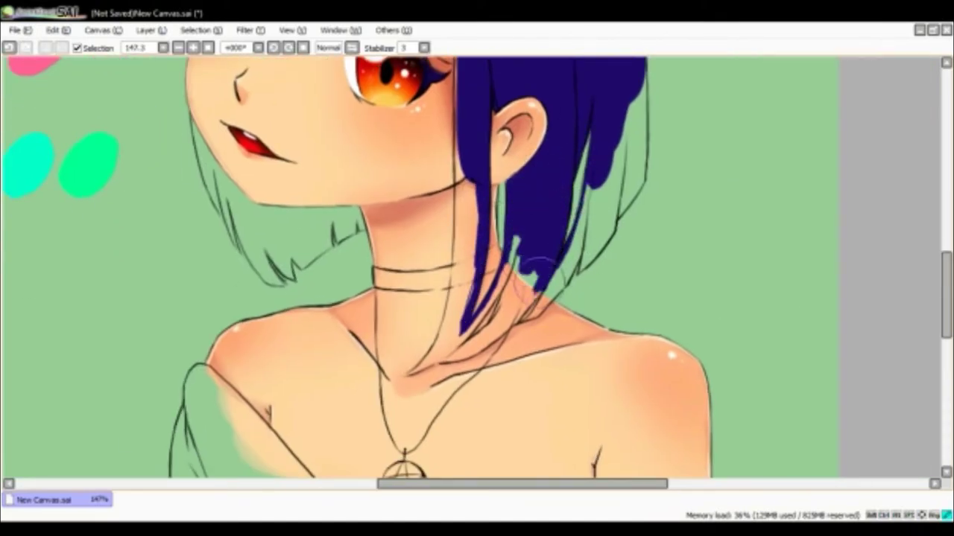
scroll(524, 322, up, 4)
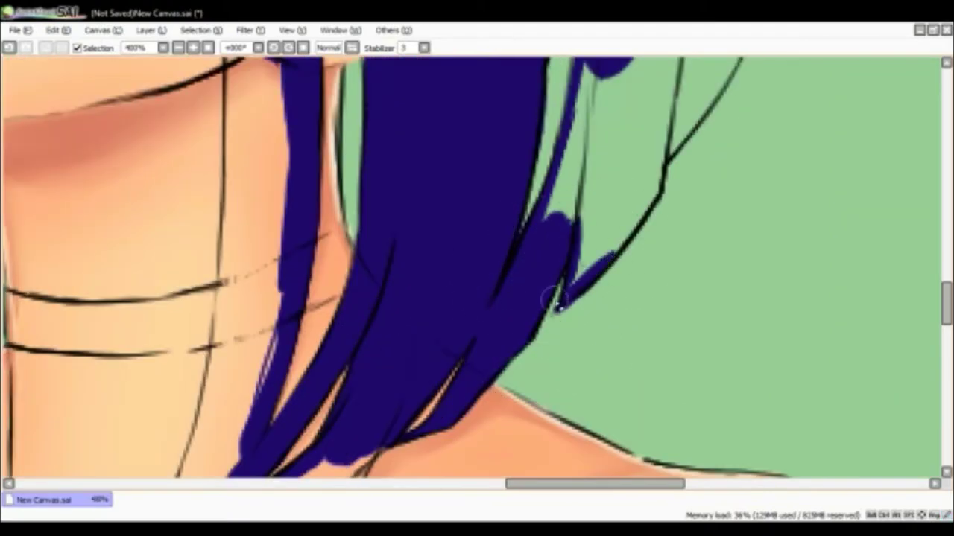
Fill the bangs and the far-side hair beneath the chin with flat dark blue, and save the canvas as Satan.sai
mouse_move(573, 223)
mouse_down()
mouse_move(435, 257)
mouse_move(432, 319)
mouse_move(576, 303)
mouse_move(564, 192)
mouse_move(525, 209)
mouse_move(555, 256)
mouse_move(525, 292)
mouse_move(500, 157)
mouse_move(586, 146)
mouse_move(332, 151)
mouse_move(434, 192)
mouse_move(505, 183)
mouse_move(392, 264)
mouse_move(435, 341)
mouse_move(381, 334)
mouse_move(484, 337)
mouse_move(522, 290)
mouse_move(624, 96)
mouse_move(444, 172)
mouse_move(424, 306)
mouse_move(514, 209)
mouse_up()
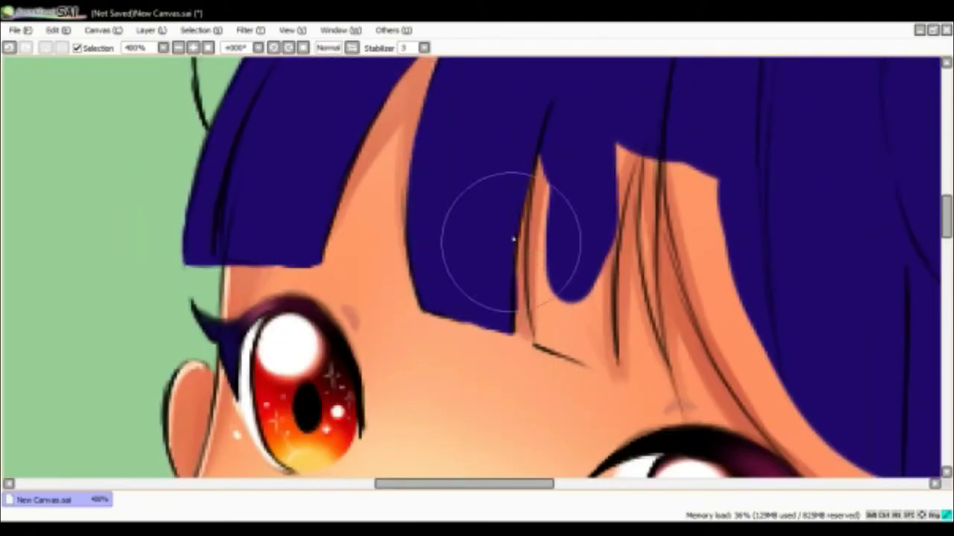
mouse_move(617, 382)
mouse_down()
mouse_move(618, 276)
mouse_move(571, 277)
mouse_move(654, 357)
mouse_move(620, 238)
mouse_move(619, 187)
mouse_move(673, 290)
mouse_move(488, 348)
mouse_move(420, 132)
mouse_move(477, 313)
mouse_move(442, 337)
mouse_move(509, 413)
mouse_up()
drag(509, 412, 526, 332)
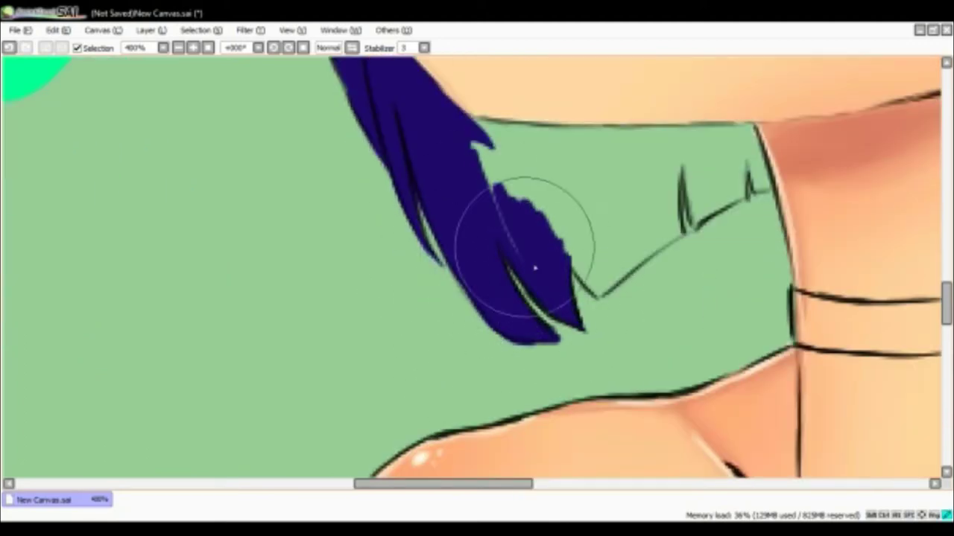
mouse_move(543, 139)
mouse_down()
mouse_move(677, 230)
mouse_move(745, 138)
mouse_move(621, 251)
mouse_move(409, 210)
mouse_move(389, 192)
mouse_move(313, 319)
mouse_move(351, 277)
mouse_move(394, 260)
mouse_up()
scroll(394, 260, down, 5)
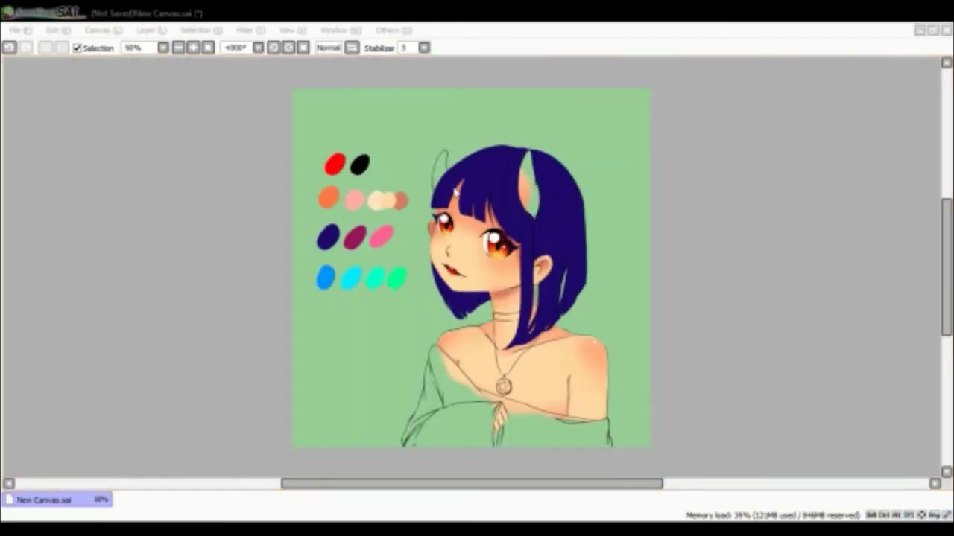
Paint tapered near-black shadow strokes along the strand lines at the parting and crown
scroll(502, 153, up, 4)
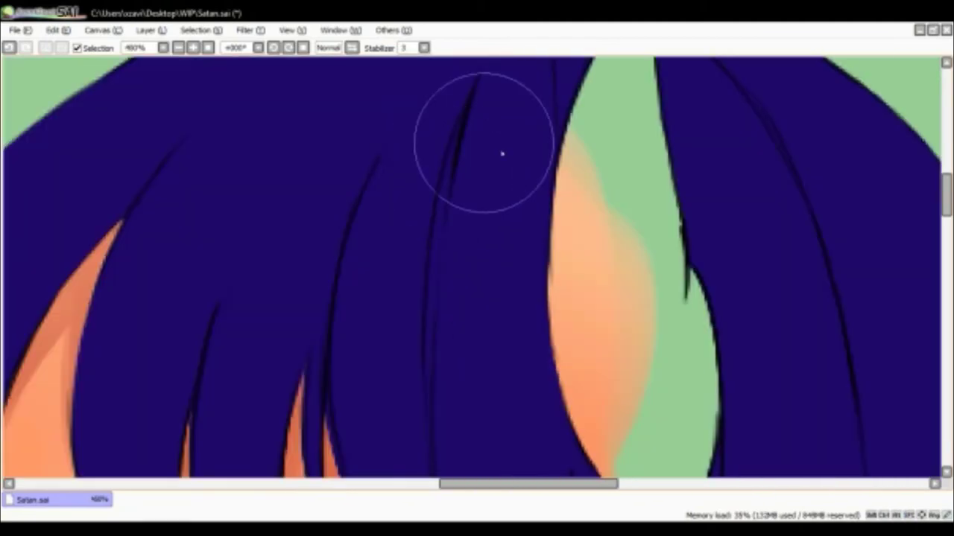
scroll(465, 243, down, 3)
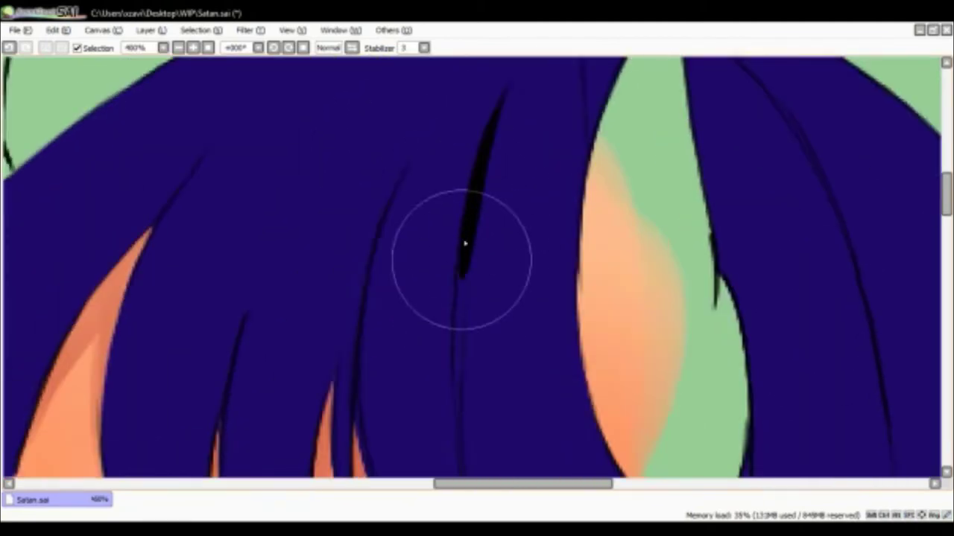
scroll(472, 196, up, 3)
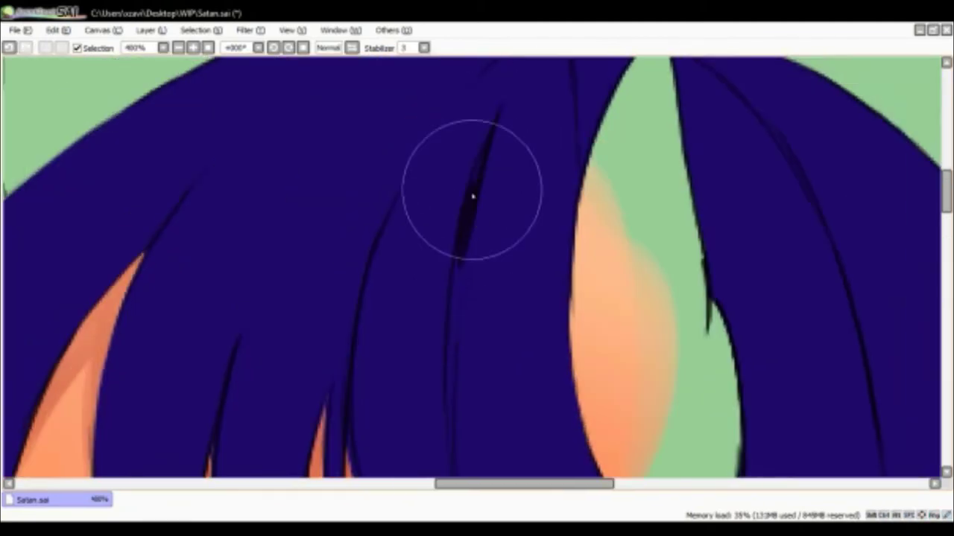
scroll(528, 285, down, 5)
scroll(495, 121, up, 5)
scroll(596, 202, up, 1)
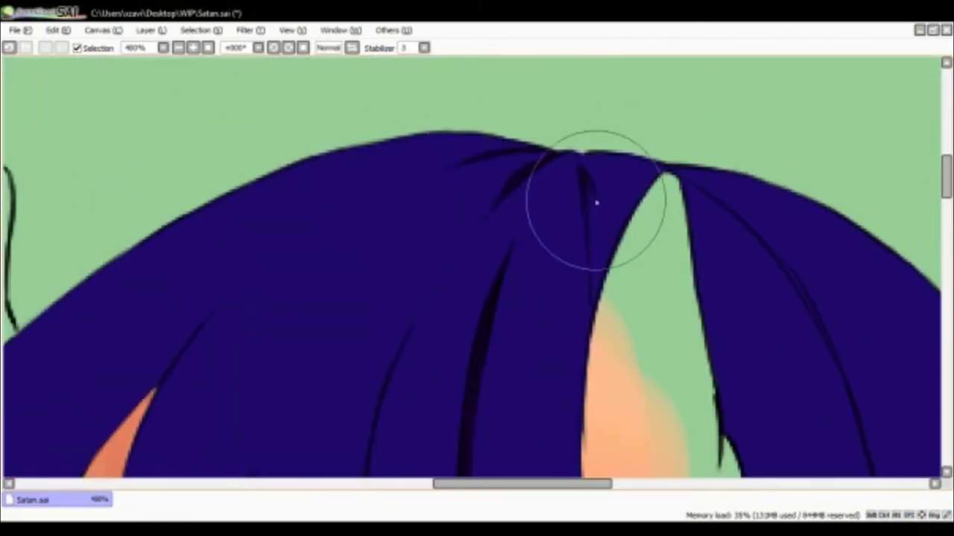
Shade the gaps between the outer back-hair strands with near-black tapered strokes, using the mirrored view
scroll(389, 256, down, 5)
scroll(446, 170, right, 3)
scroll(469, 221, up, 3)
scroll(454, 258, down, 3)
key(minus)
scroll(383, 219, down, 3)
scroll(427, 285, up, 1)
key(plus)
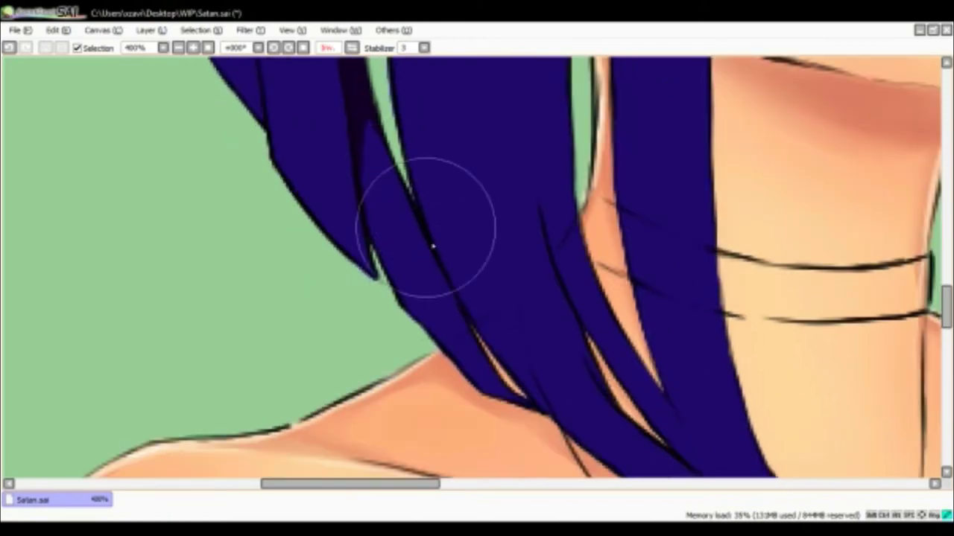
Paint near-black shadow on the hair directly beneath the ear and along the strand beside the neck
scroll(390, 255, up, 3)
scroll(409, 351, right, 3)
scroll(477, 328, down, 5)
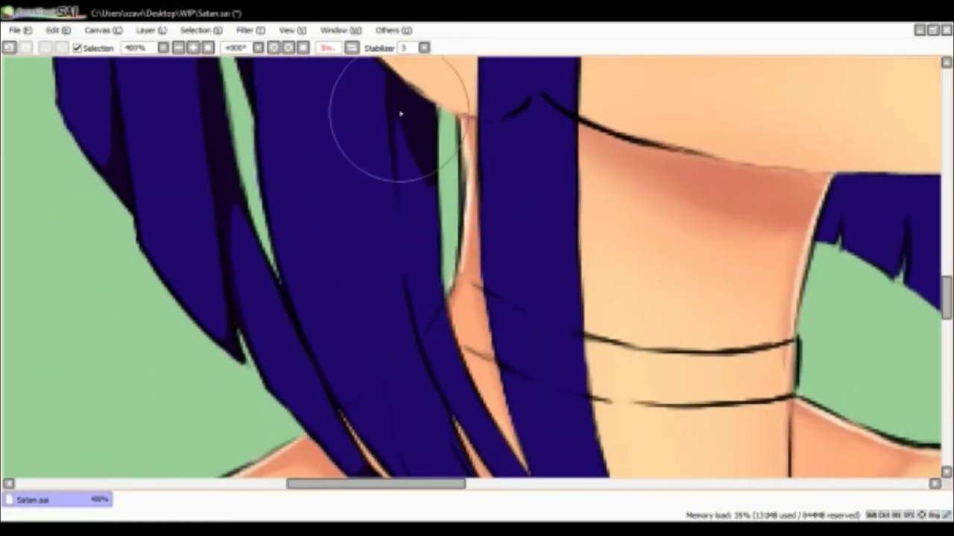
scroll(394, 213, right, 1)
scroll(469, 358, up, 5)
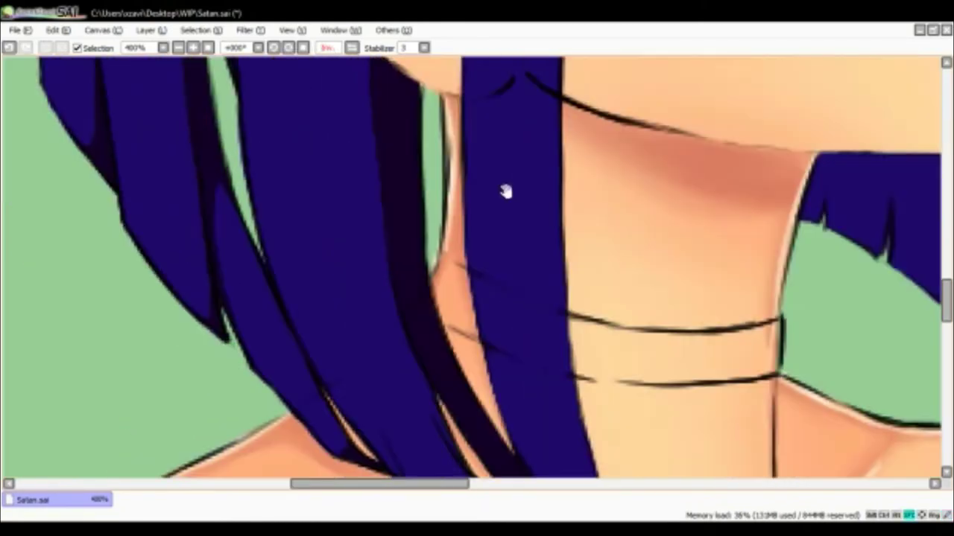
Shade the lower tips of the back strands near the shoulder with near-black
scroll(373, 272, up, 2)
scroll(373, 272, left, 1)
scroll(425, 283, down, 4)
scroll(323, 279, down, 4)
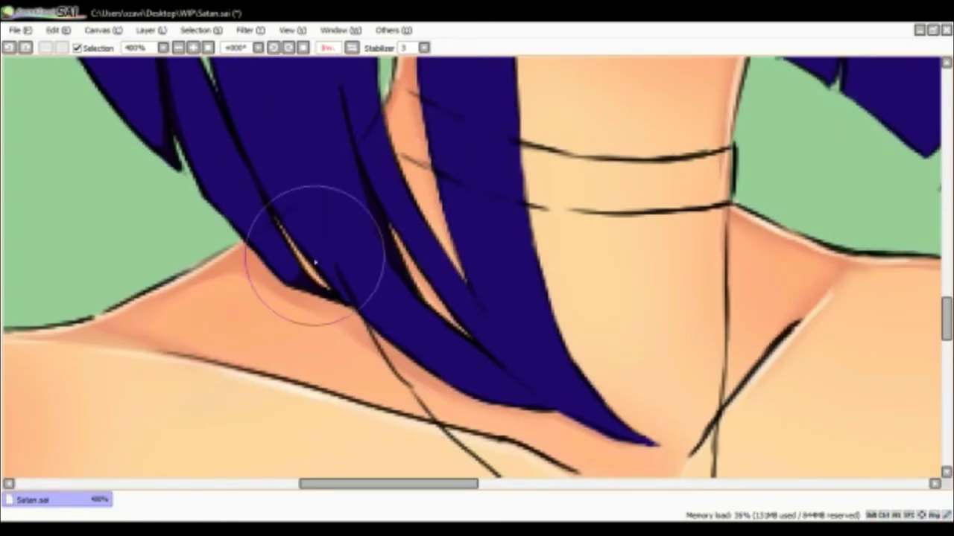
scroll(384, 312, right, 1)
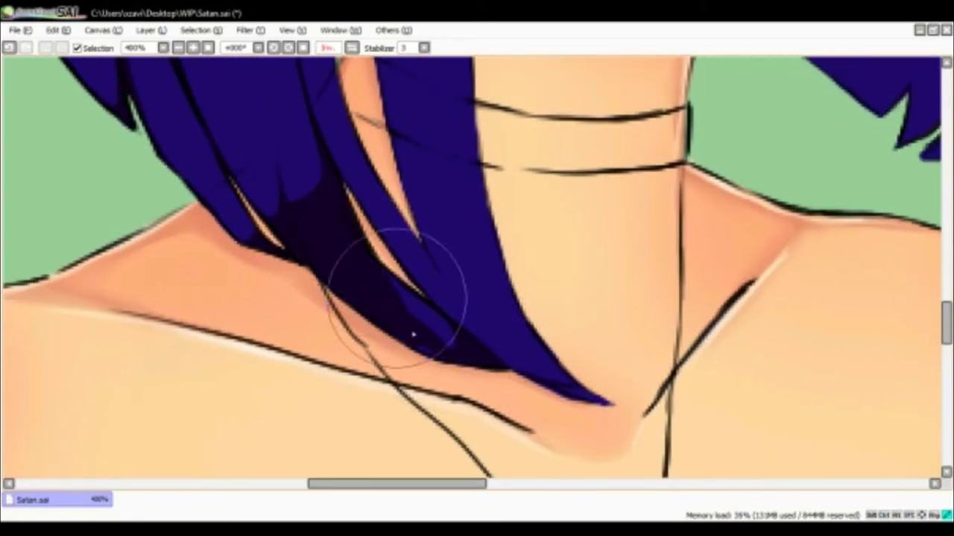
scroll(375, 295, left, 1)
scroll(405, 266, up, 3)
Return to the unmirrored view and darken the tip of the long front lock over the neck with near-black shadow
scroll(447, 389, down, 4)
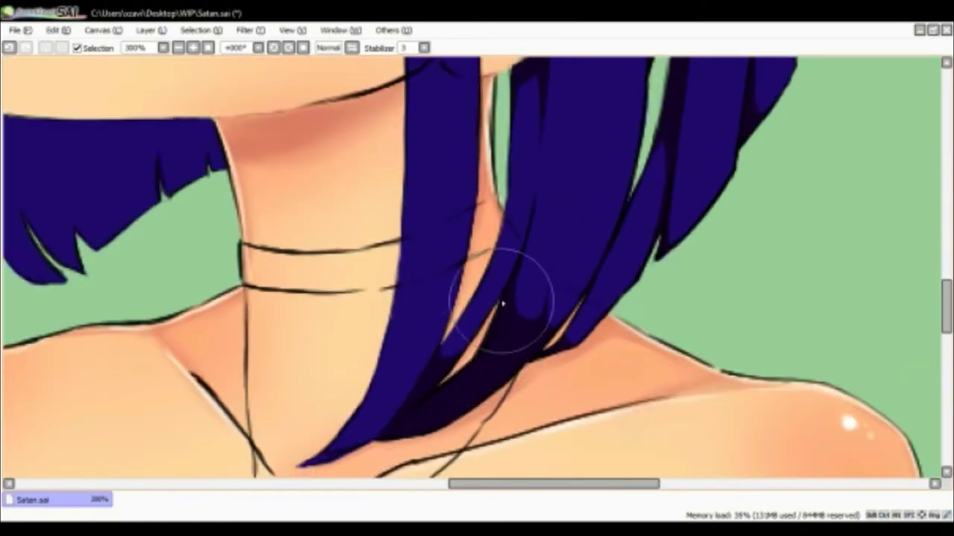
scroll(488, 298, down, 2)
scroll(518, 296, left, 1)
scroll(560, 251, up, 10)
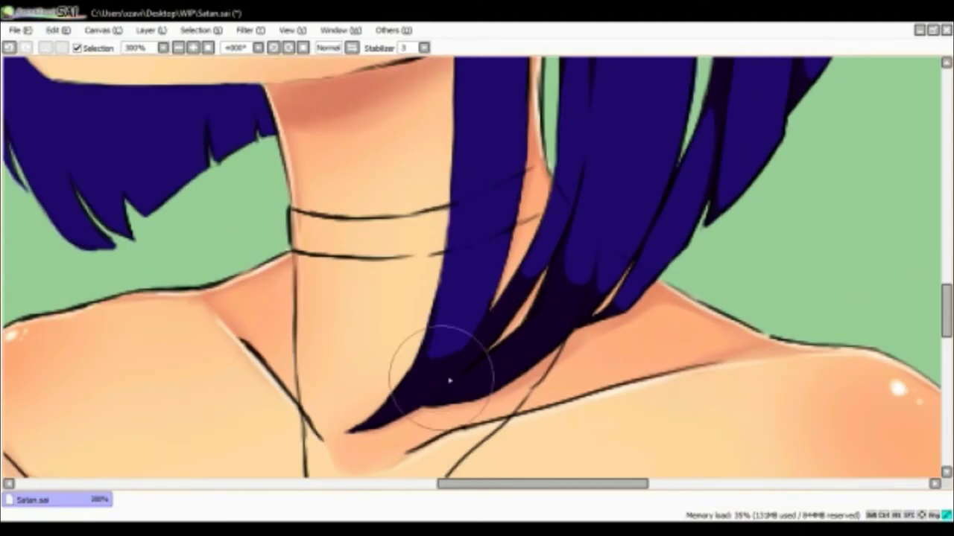
Add near-black shadows beneath the near horn and along the strand lines of the bangs
scroll(556, 246, left, 1)
scroll(510, 297, up, 3)
scroll(510, 297, left, 2)
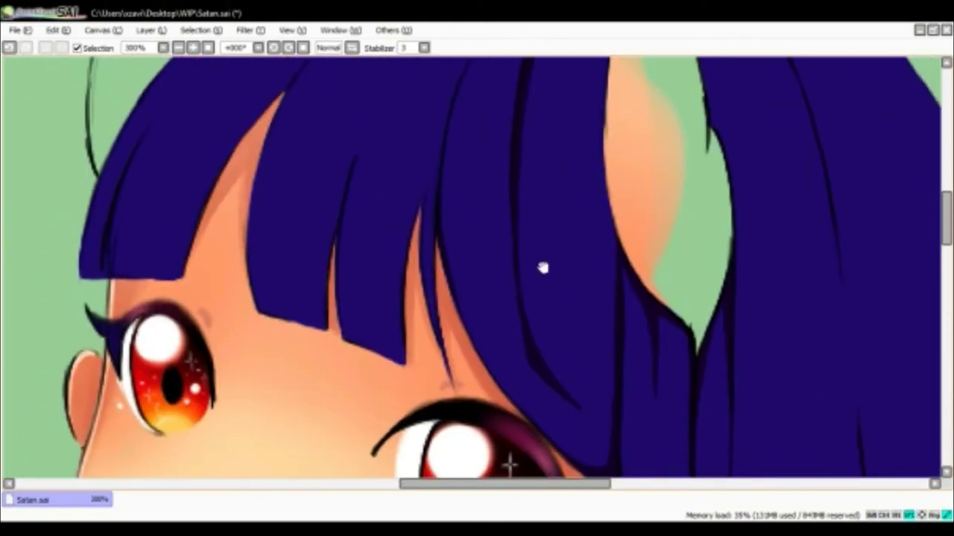
scroll(387, 206, up, 3)
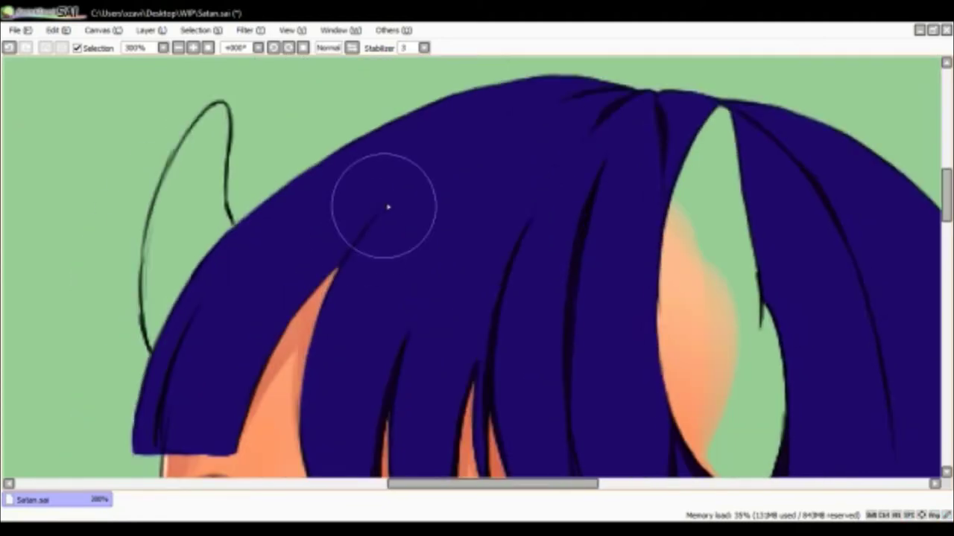
Shade the far-side locks and fill the hair beneath the chin with near-black, keeping the front lock's tip dark blue
scroll(245, 336, down, 3)
scroll(288, 276, left, 1)
scroll(308, 234, right, 1)
scroll(308, 234, down, 10)
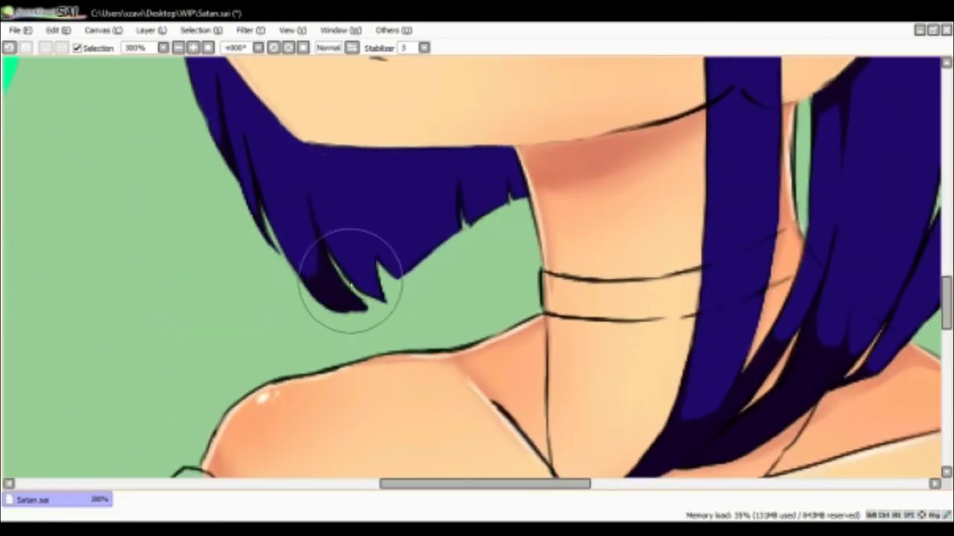
mouse_move(350, 279)
mouse_down()
mouse_move(351, 181)
mouse_move(521, 187)
mouse_move(340, 181)
mouse_move(338, 163)
mouse_move(340, 315)
mouse_up()
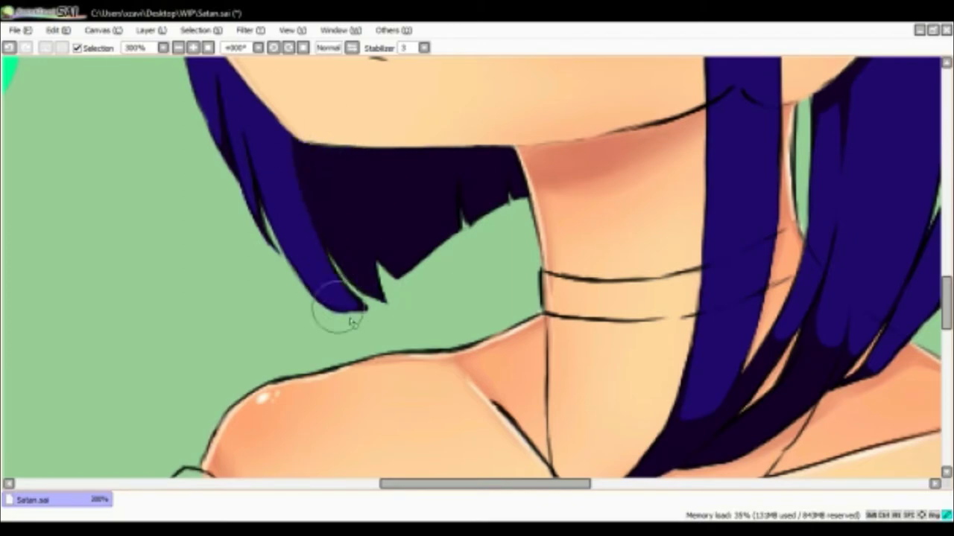
Recolour the near-black hair shadows to magenta, covering the section beneath the chin and the strand tips at the neck
key(Page_Down)
key(Page_Down)
key(Page_Down)
key(Page_Down)
key(Page_Down)
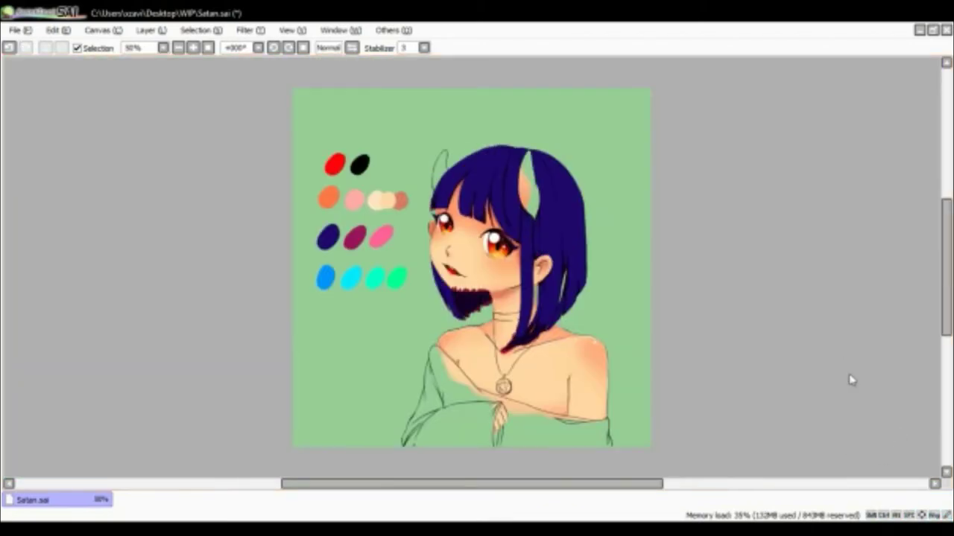
drag(469, 302, 525, 339)
key(Page_Up)
key(Page_Up)
key(Page_Up)
key(Page_Up)
key(Page_Up)
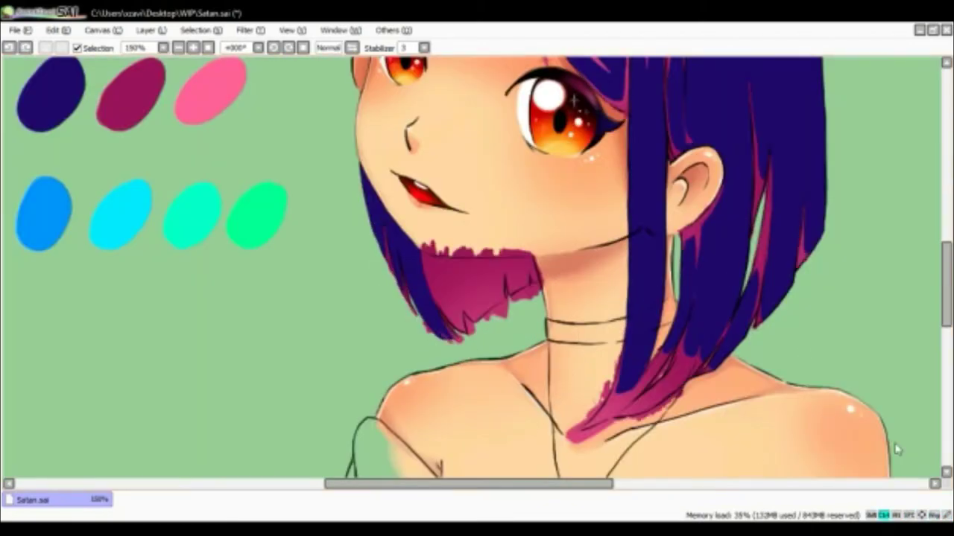
Recolour the whole hair base in blended magenta and bright pink, with soft pale shine bands around the crown
key(Page_Down)
key(Page_Down)
key(Page_Down)
key(Page_Down)
key(Page_Down)
mouse_move(552, 320)
mouse_down()
mouse_move(536, 268)
mouse_move(577, 215)
mouse_up()
key(ctrl+z)
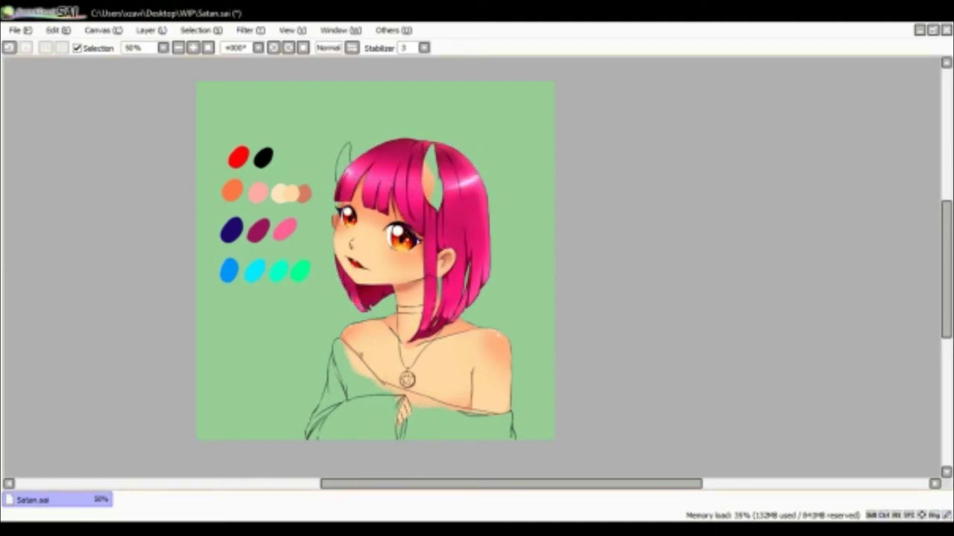
Add thin pale-pink highlights along the outer hair edge, the back strands and the hair above the ear, using the mirrored view
scroll(330, 171, up, 6)
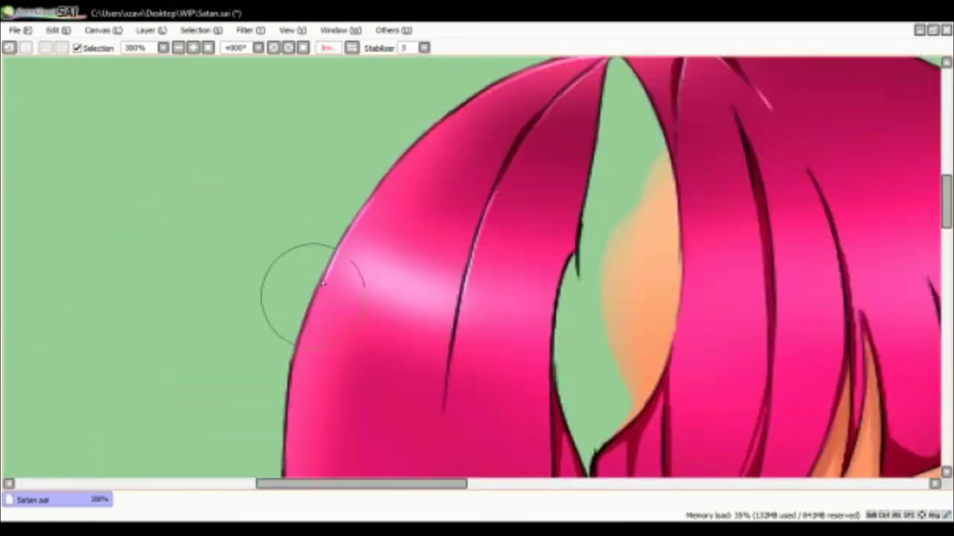
scroll(322, 283, down, 5)
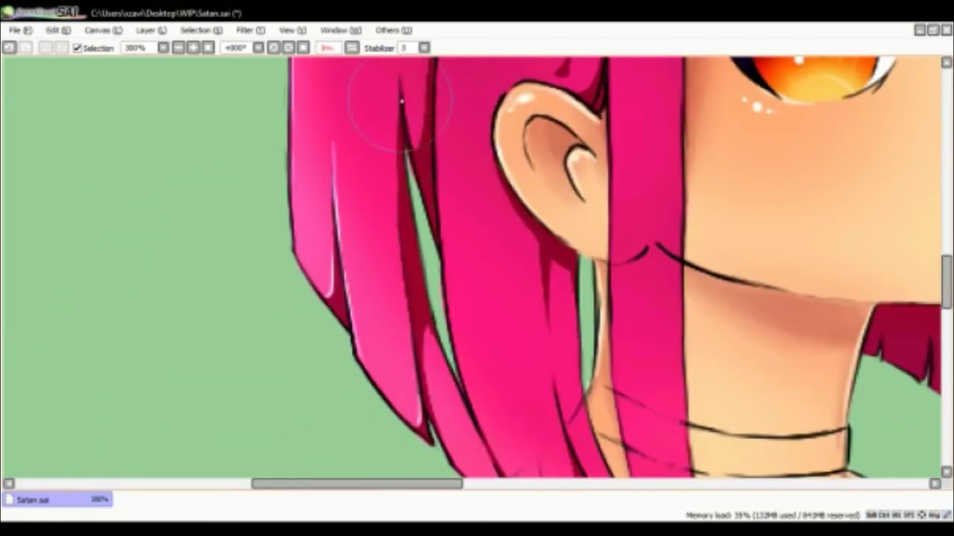
scroll(402, 335, down, 4)
scroll(409, 223, up, 6)
scroll(386, 253, right, 6)
scroll(442, 266, down, 5)
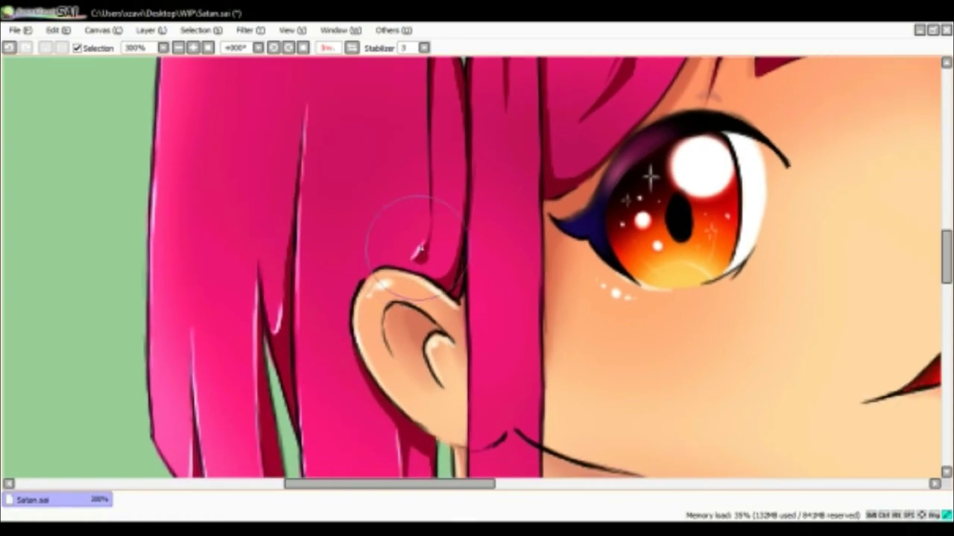
Add thin pale-pink highlights along the front lock beside the ear, the near-side fringe strands and the central fringe tips
scroll(466, 345, up, 7)
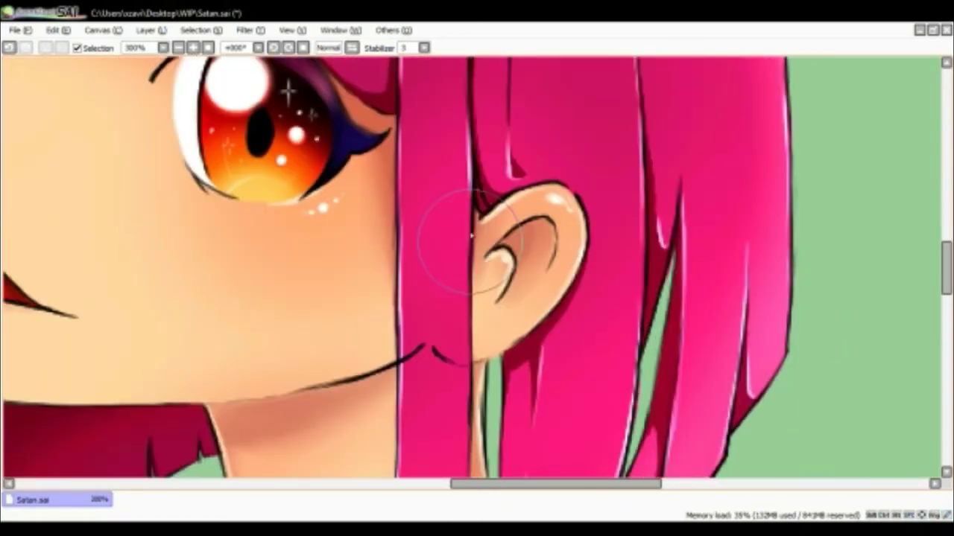
scroll(454, 224, left, 2)
scroll(547, 388, left, 3)
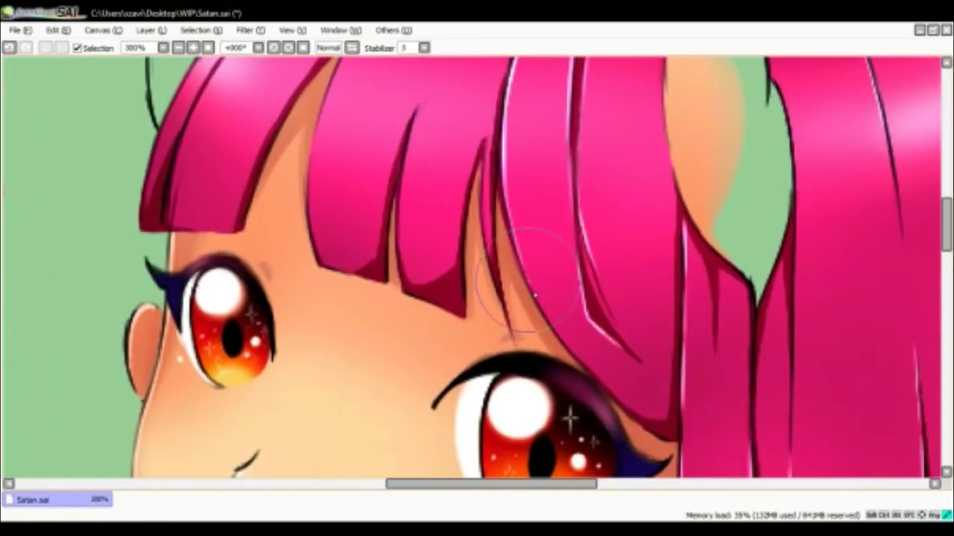
scroll(506, 358, right, 4)
scroll(507, 351, down, 2)
scroll(485, 335, left, 4)
scroll(469, 298, up, 3)
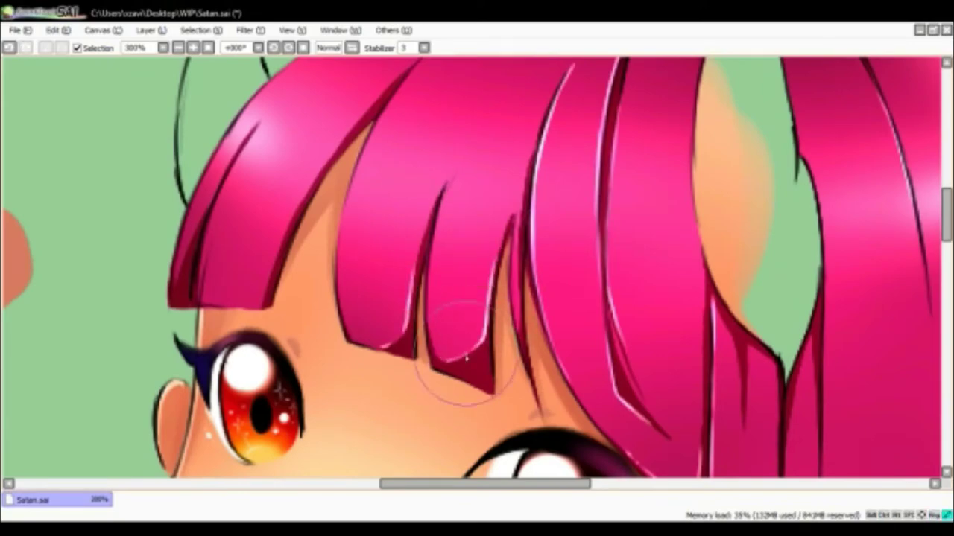
Add thin pale highlights along the parting and strand edges of the upper and far-side fringe
scroll(466, 360, left, 4)
scroll(373, 320, right, 3)
scroll(373, 321, up, 2)
scroll(596, 206, up, 3)
scroll(402, 239, left, 5)
scroll(402, 238, down, 2)
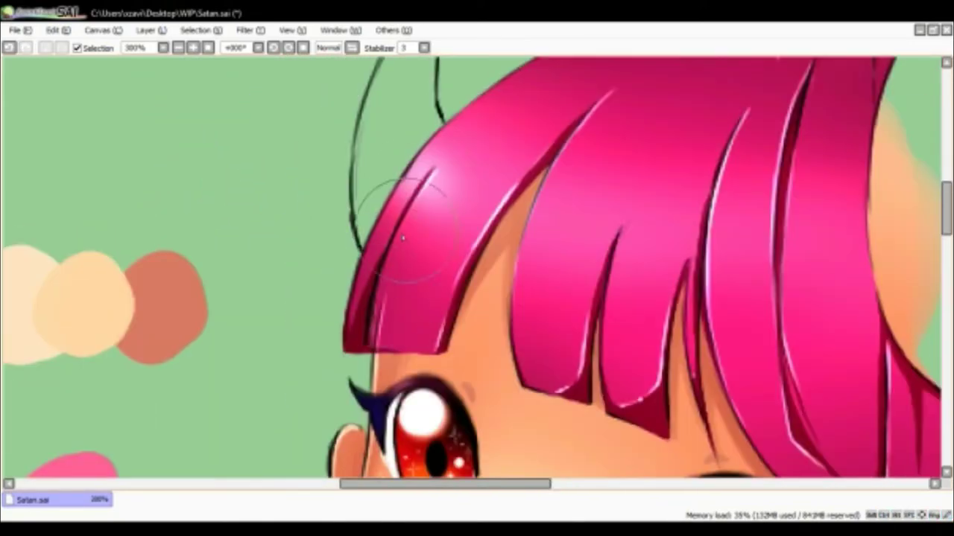
Highlight the far-side locks beneath the jaw and the front lock's tip with fine pale-pink strokes
scroll(403, 239, down, 3)
scroll(405, 340, down, 5)
scroll(336, 144, up, 2)
scroll(380, 290, up, 2)
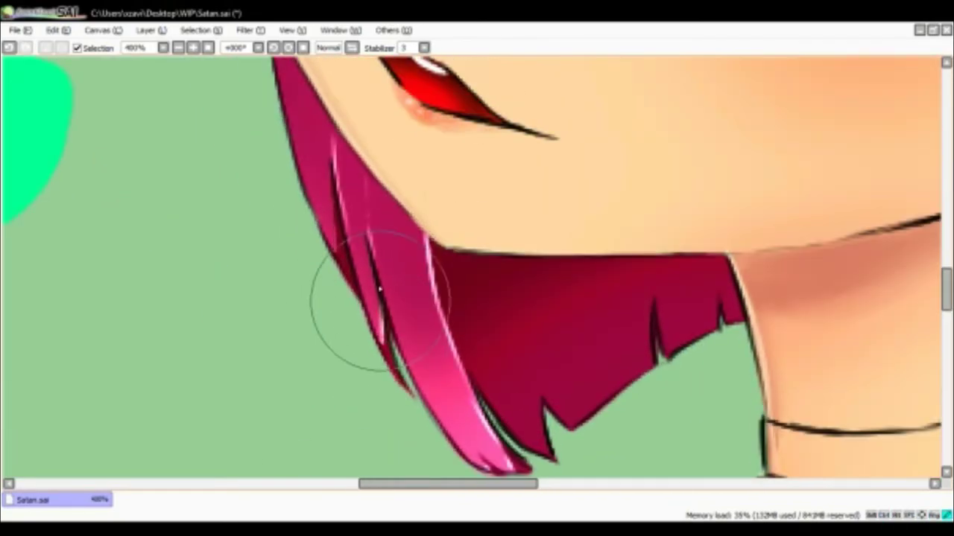
scroll(380, 290, up, 3)
scroll(404, 447, down, 4)
scroll(723, 181, down, 3)
scroll(902, 310, up, 2)
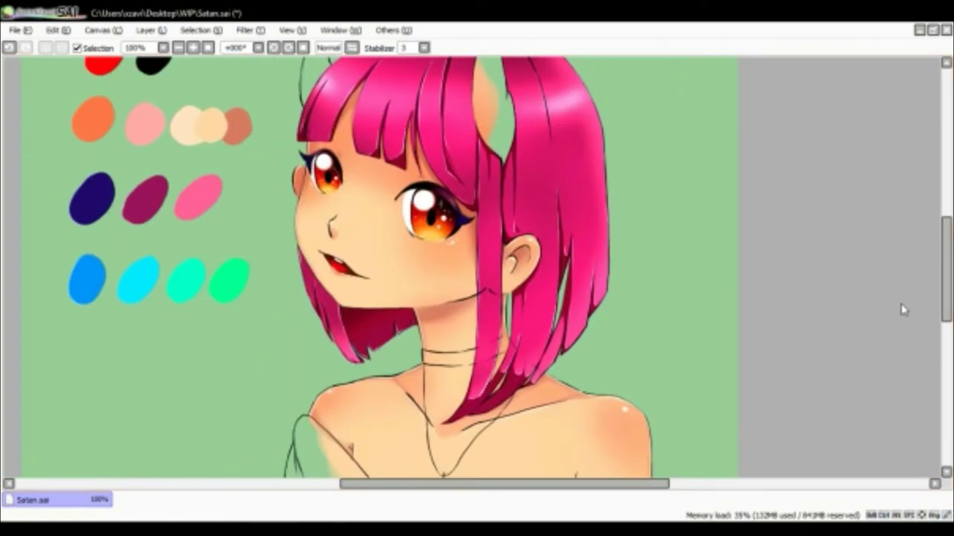
Recolour the entire pink hair to a warm reddish-brown, keeping its shading and highlights
scroll(897, 376, down, 2)
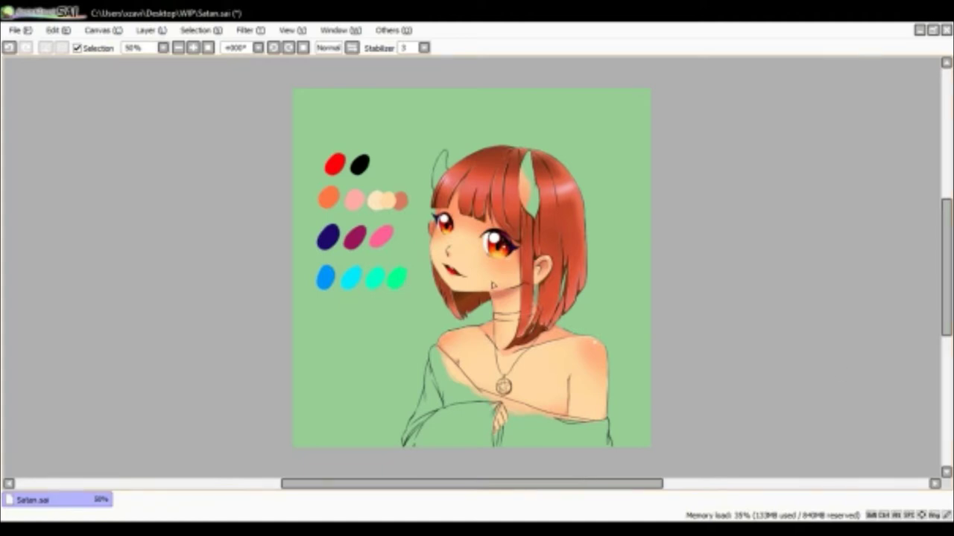
key(ctrl+plus)
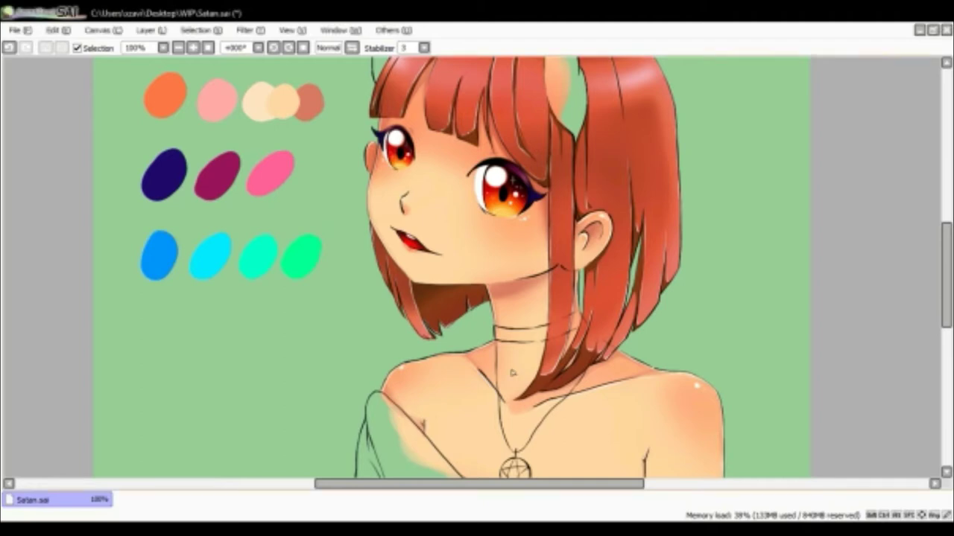
Fill both horns with a pale peach skin tone and softly shade their bases and inner edges
scroll(477, 268, up, 4)
scroll(477, 268, right, 2)
key(ctrl+plus)
drag(311, 178, 307, 216)
scroll(477, 268, left, 3)
scroll(477, 268, right, 3)
mouse_move(579, 213)
mouse_down()
mouse_move(581, 308)
mouse_move(552, 357)
mouse_up()
scroll(477, 268, down, 3)
scroll(108, 268, up, 5)
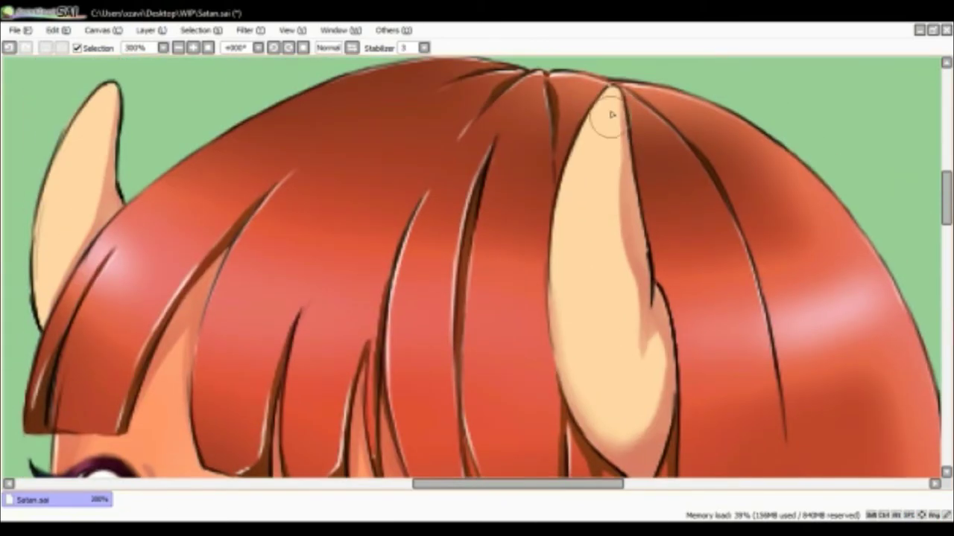
Blend soft orange shading into both horns, covering the tips and outer edges
scroll(611, 113, left, 6)
scroll(121, 270, right, 2)
scroll(122, 270, up, 1)
scroll(593, 194, right, 5)
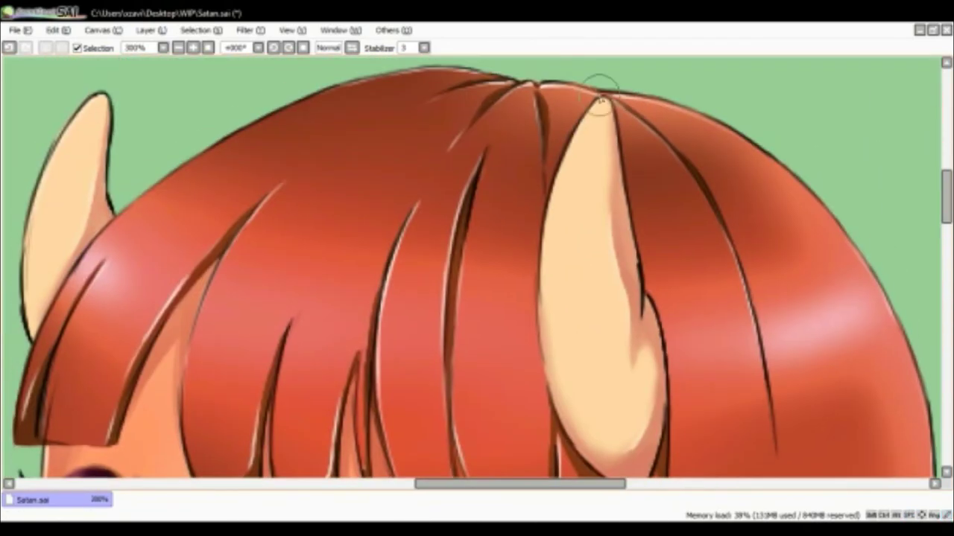
scroll(637, 257, left, 4)
scroll(366, 142, left, 5)
scroll(366, 142, down, 3)
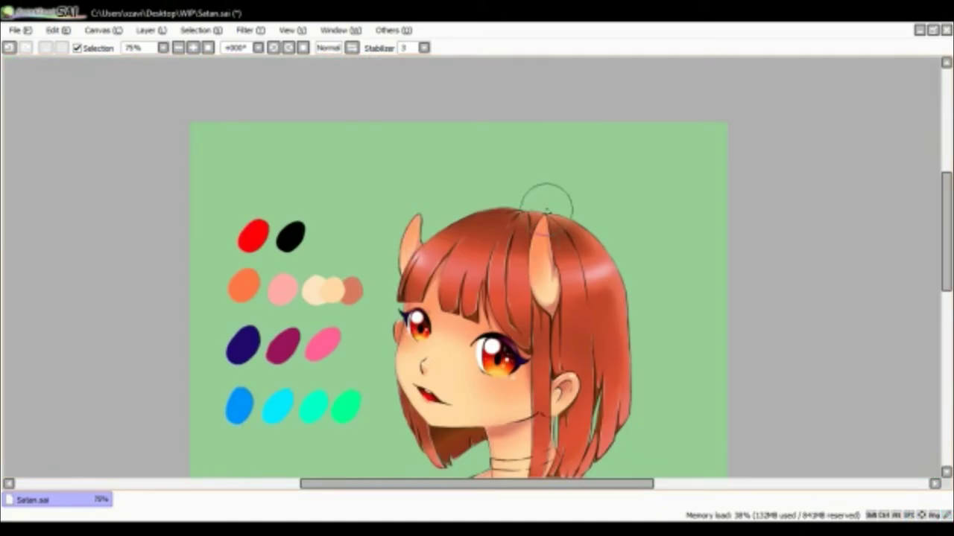
Recolour both horns bright red and paint soft red flames with orange cores rising from their tips
key(ctrl+y)
key(ctrl+z)
key(ctrl+y)
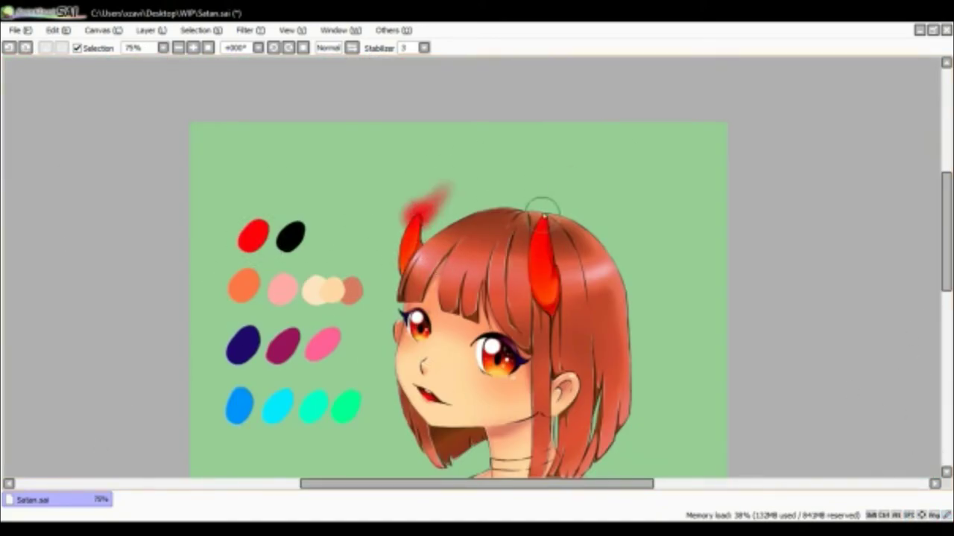
drag(542, 206, 578, 187)
scroll(751, 402, down, 2)
scroll(751, 402, right, 1)
scroll(896, 353, down, 1)
scroll(896, 353, right, 2)
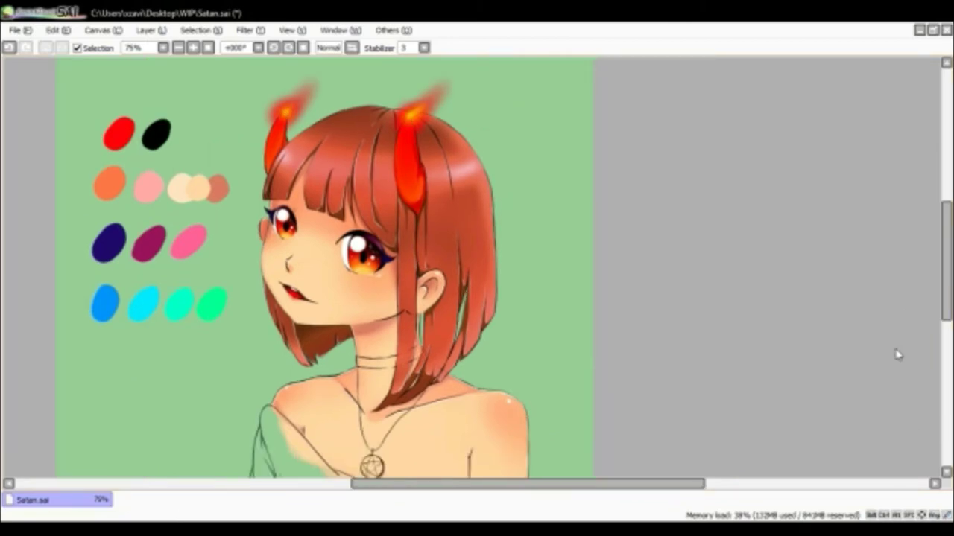
Brighten the flames at both horn tips with a pale yellow-orange glow
key(ctrl+y)
key(ctrl+z)
key(ctrl+z)
key(ctrl+y)
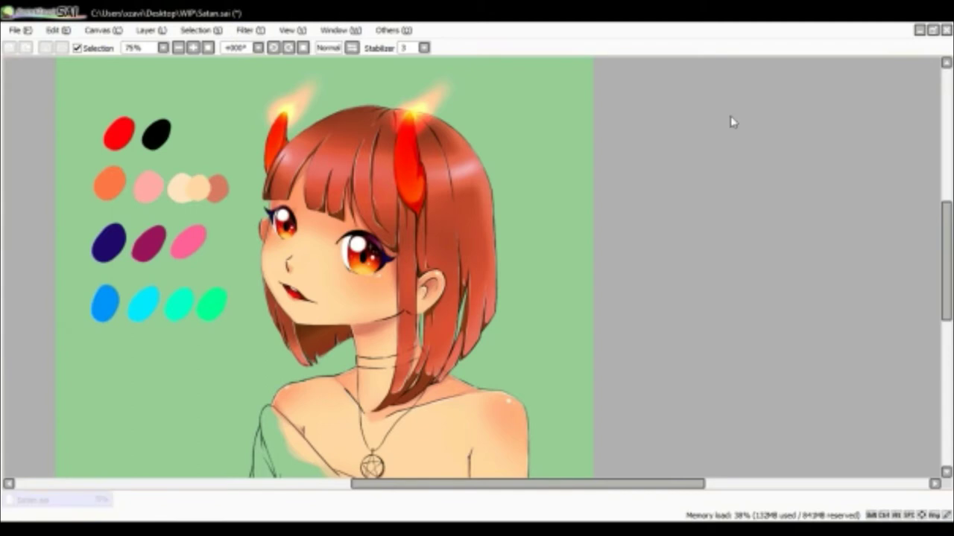
Darken the horns to deep red and add touches of red-orange light to the irises
key(ctrl+z)
key(ctrl+y)
scroll(564, 323, down, 1)
scroll(564, 323, left, 1)
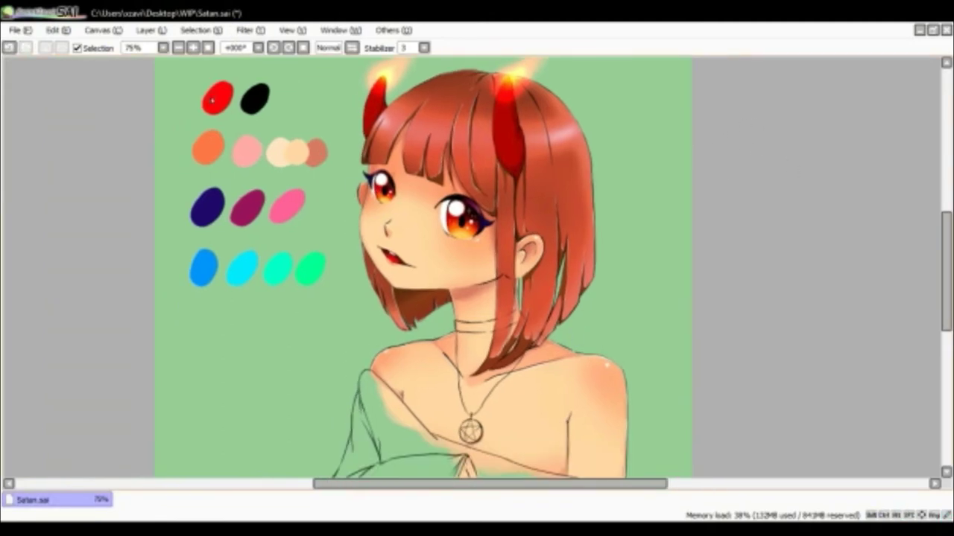
scroll(631, 171, up, 4)
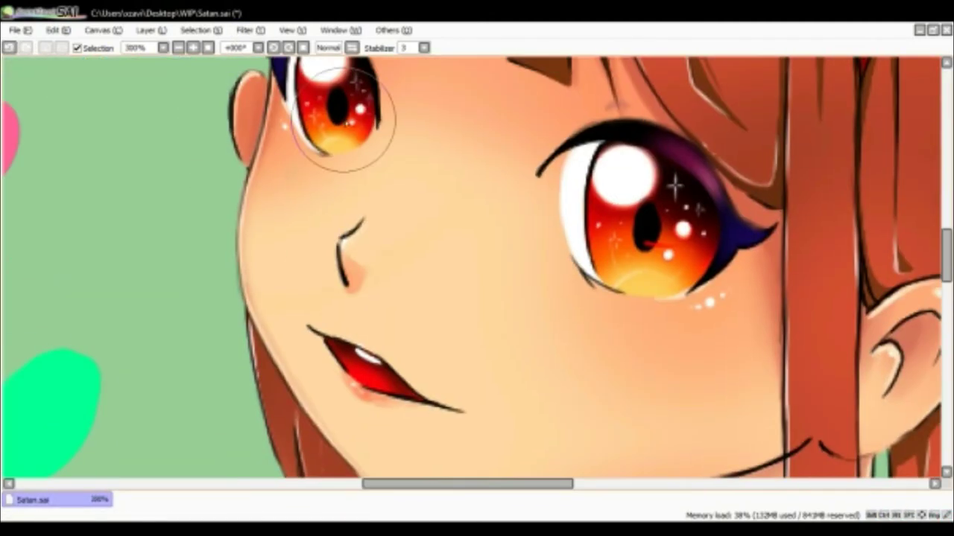
scroll(915, 321, down, 5)
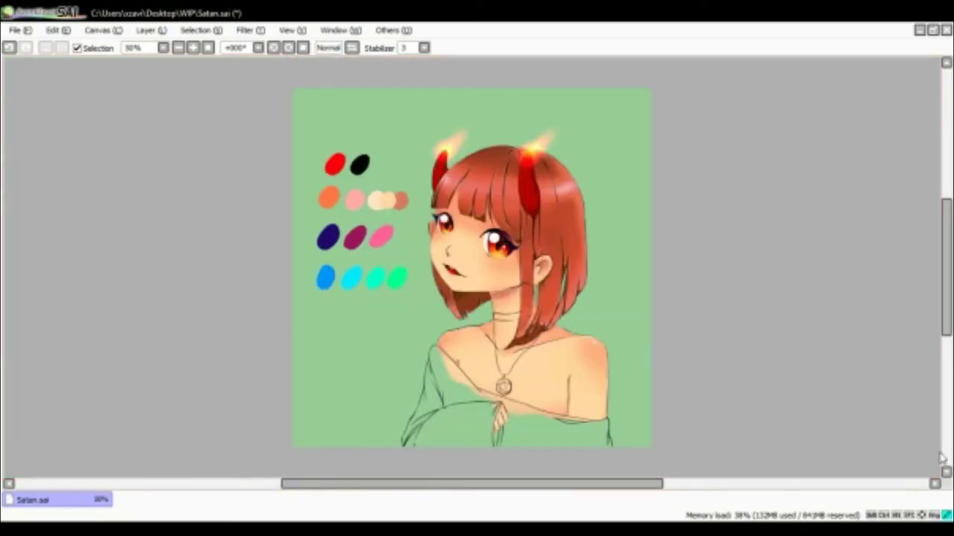
Colour the round pentagram pendant with blended blue and a bright cyan centre
scroll(459, 323, up, 3)
scroll(459, 323, right, 3)
scroll(460, 324, up, 1)
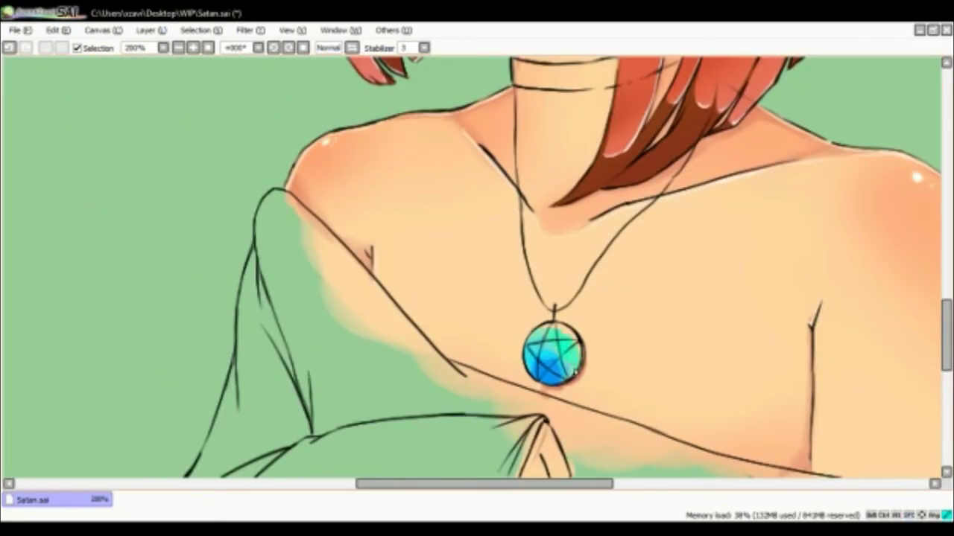
scroll(305, 177, left, 3)
click(589, 296)
key(ctrl+z)
scroll(439, 327, up, 3)
scroll(439, 328, left, 2)
scroll(439, 328, down, 3)
scroll(439, 327, right, 2)
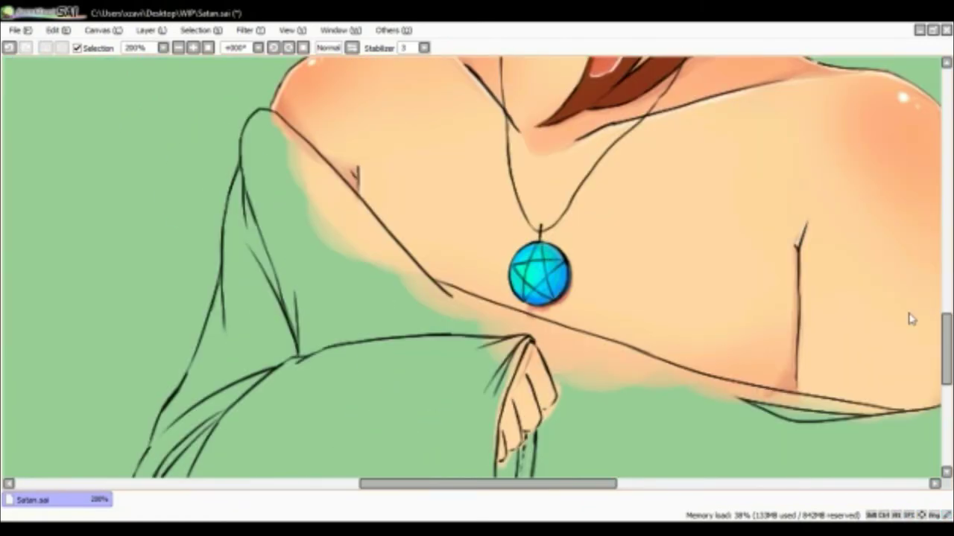
Highlight the pendant's star lines in white, lighten its upper part and dot small white sparkles on it
scroll(128, 292, down, 2)
scroll(127, 291, left, 1)
scroll(421, 170, right, 3)
scroll(421, 170, down, 1)
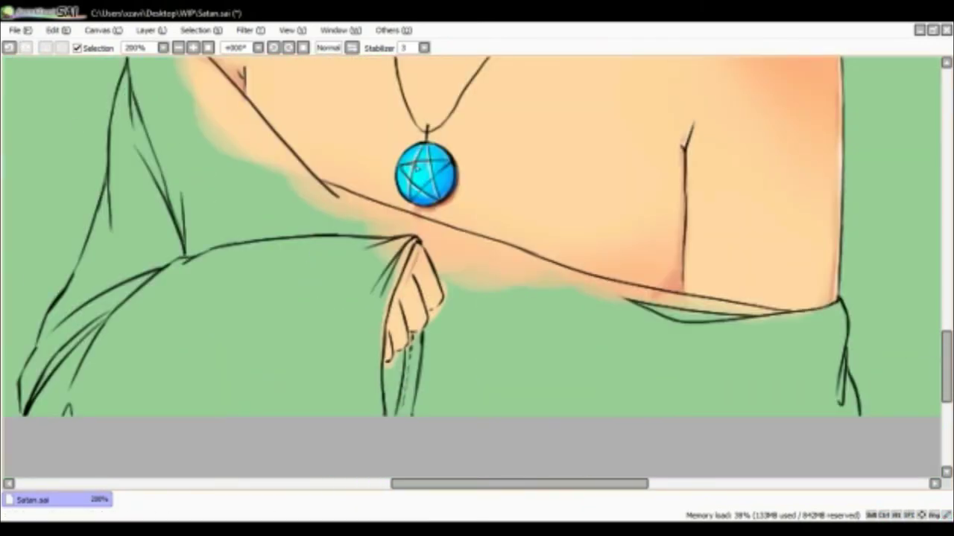
scroll(426, 175, up, 2)
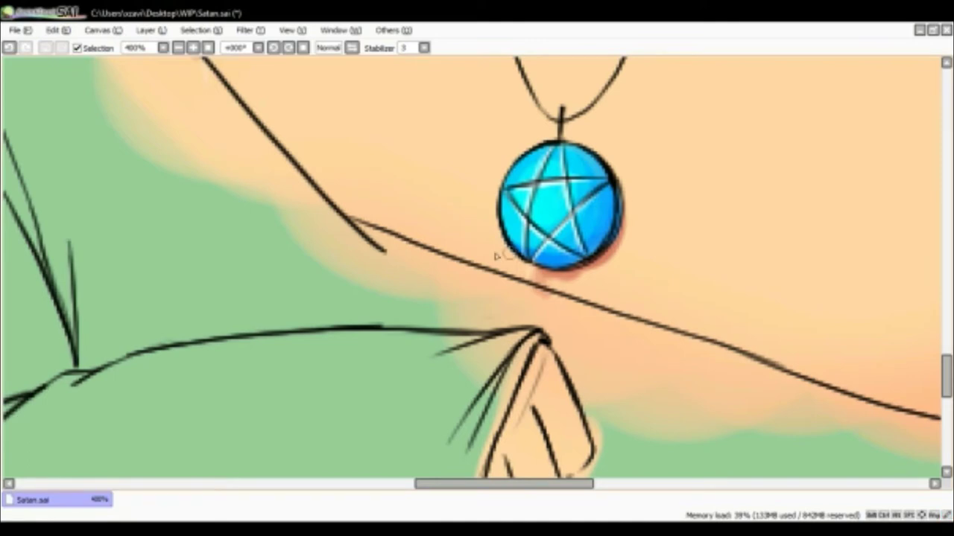
scroll(670, 351, down, 1)
scroll(670, 351, right, 1)
scroll(95, 467, up, 1)
scroll(96, 467, right, 1)
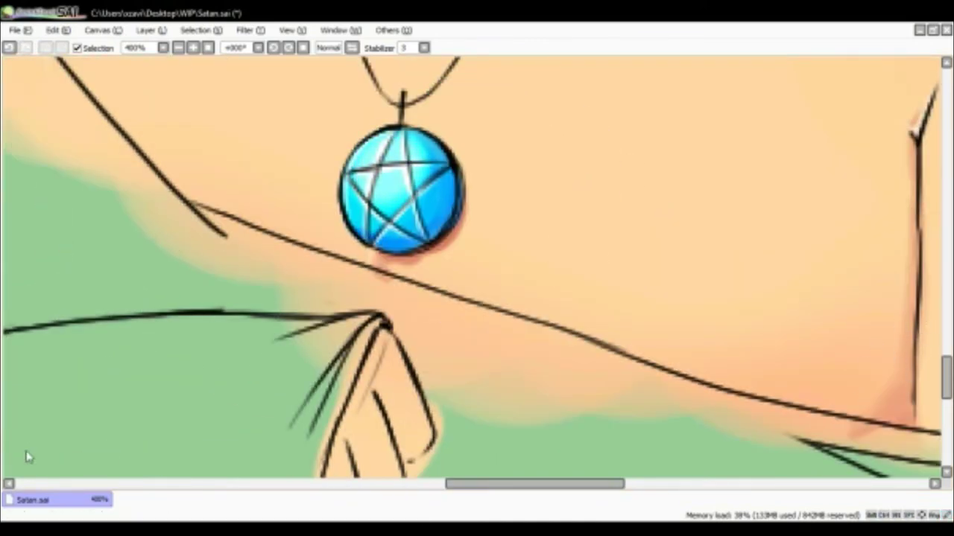
scroll(903, 363, left, 1)
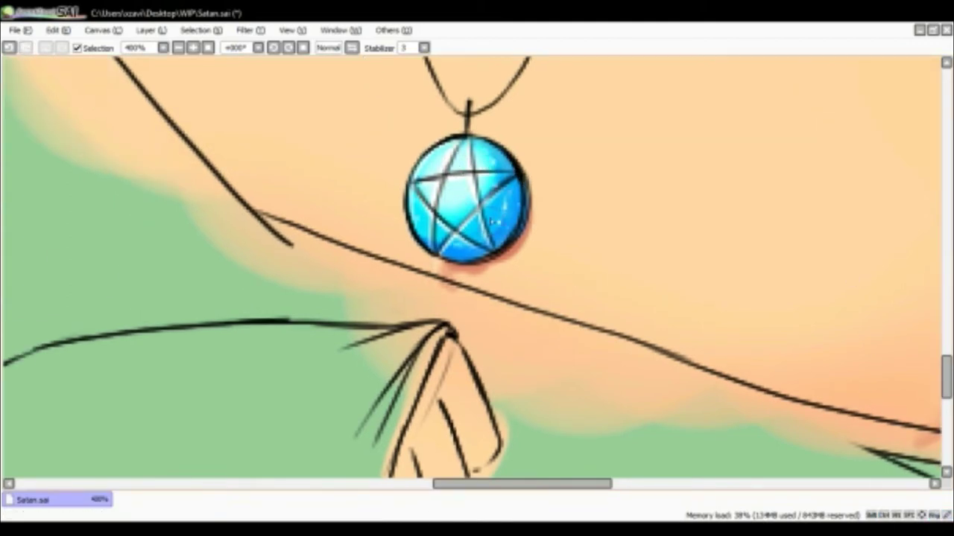
Recolour the blue pentagram pendant to red and orange
scroll(409, 234, up, 4)
scroll(830, 153, up, 3)
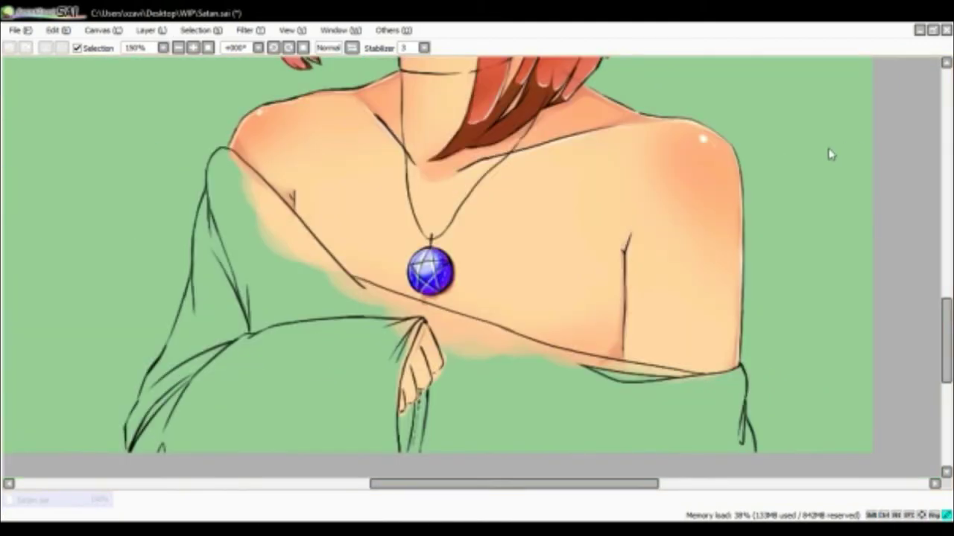
scroll(805, 153, down, 3)
scroll(406, 235, up, 4)
Block in the choker and the off-shoulder top in solid black, leaving the hand's fingers uncovered
mouse_move(350, 269)
mouse_down()
mouse_move(462, 246)
mouse_move(522, 275)
mouse_up()
scroll(417, 268, left, 3)
scroll(523, 276, down, 5)
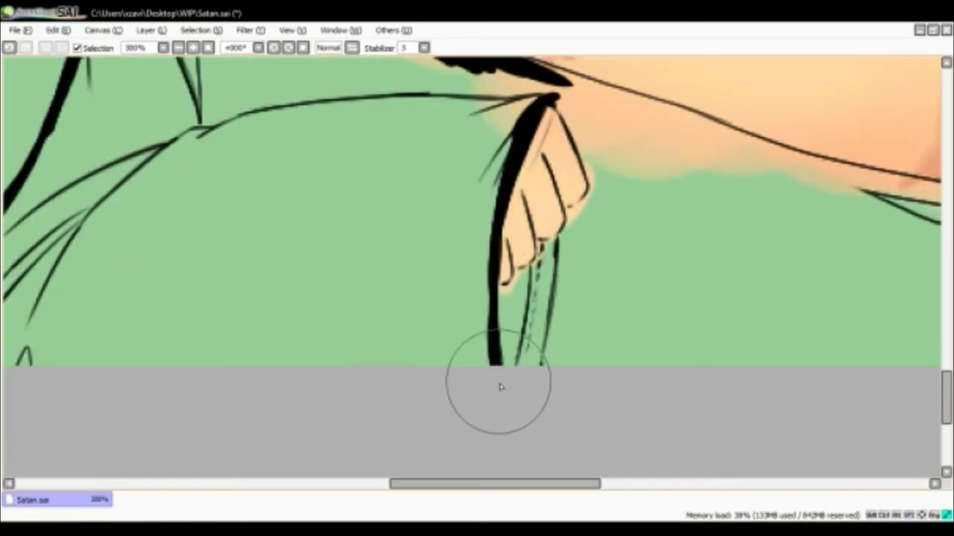
drag(501, 387, 557, 234)
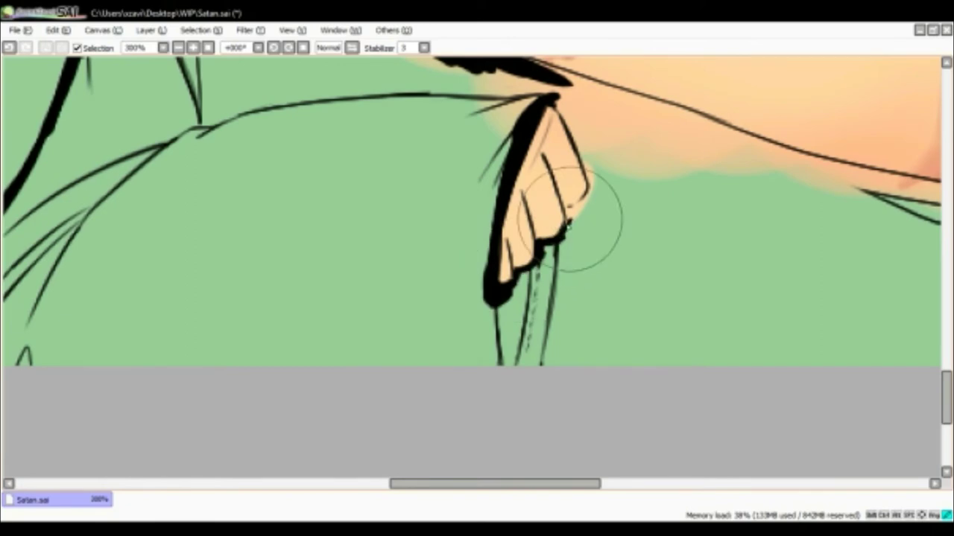
scroll(447, 234, up, 3)
scroll(345, 298, left, 5)
scroll(128, 350, down, 2)
scroll(128, 350, down, 5)
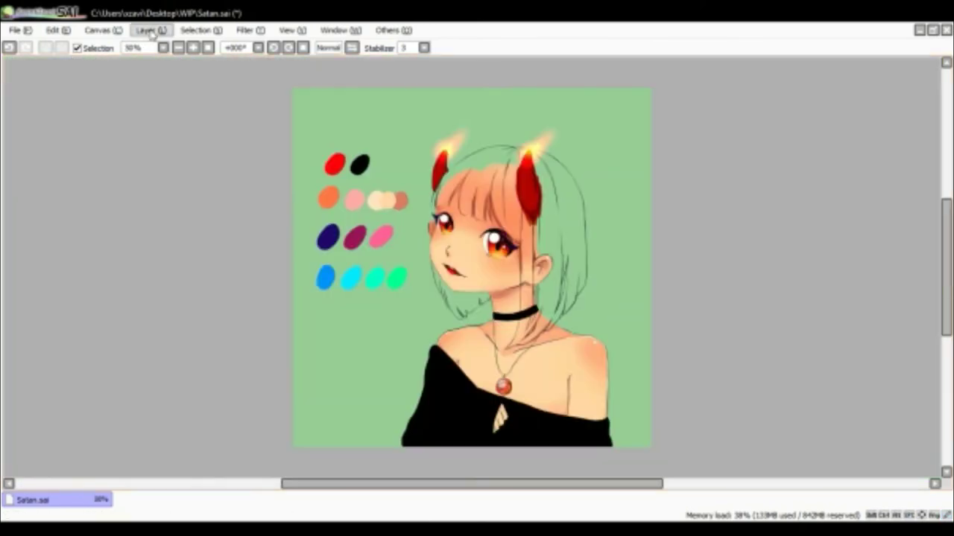
Lighten the top to charcoal and blend red-orange gradients into both sleeves' outer edges and the choker
scroll(845, 411, up, 1)
scroll(842, 395, down, 1)
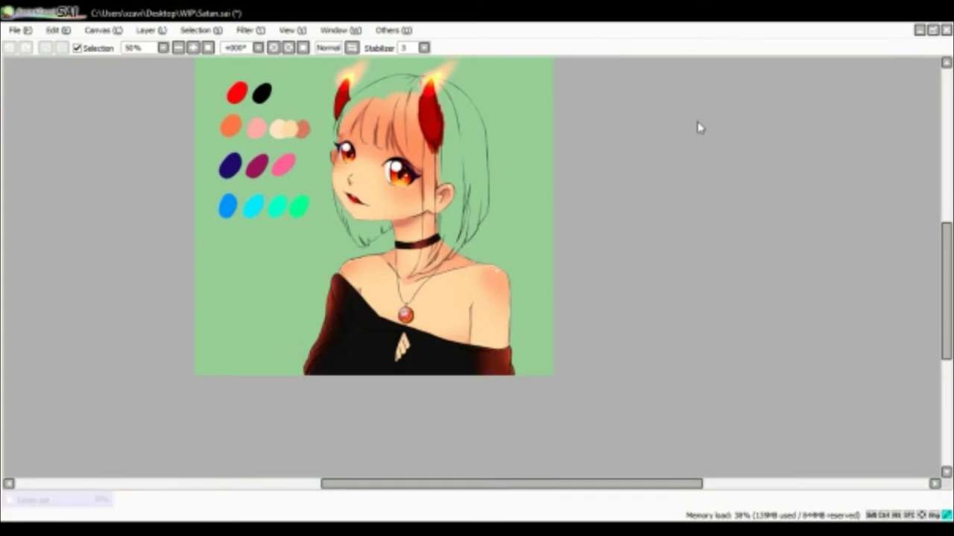
scroll(602, 300, down, 2)
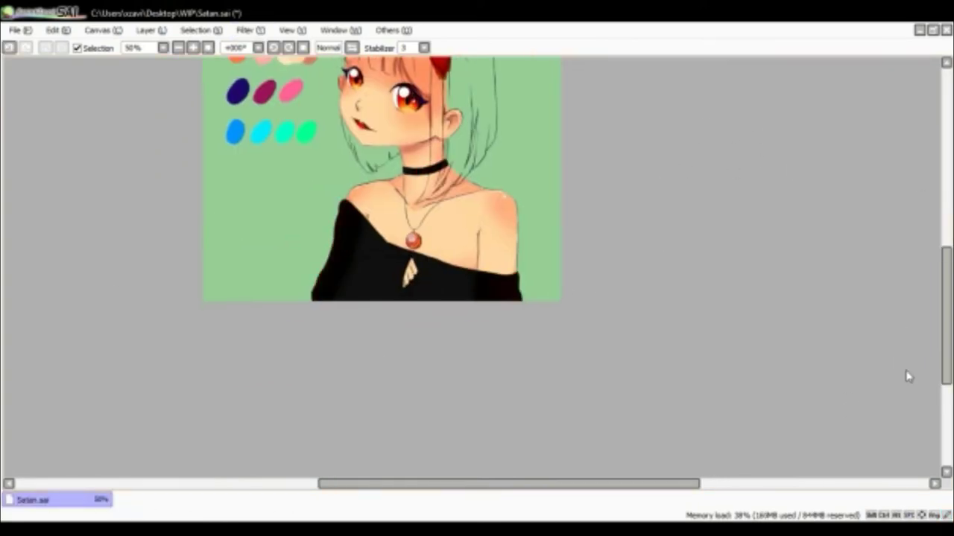
scroll(330, 301, up, 5)
scroll(297, 280, up, 6)
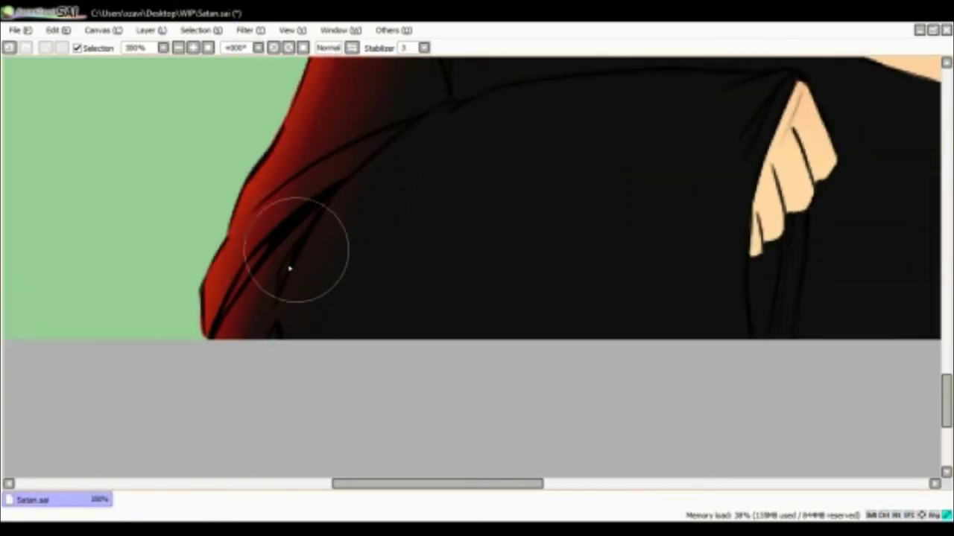
Paint tapered black fold shadows along the far-side sleeve, from the shoulder to the cuff
scroll(377, 214, down, 2)
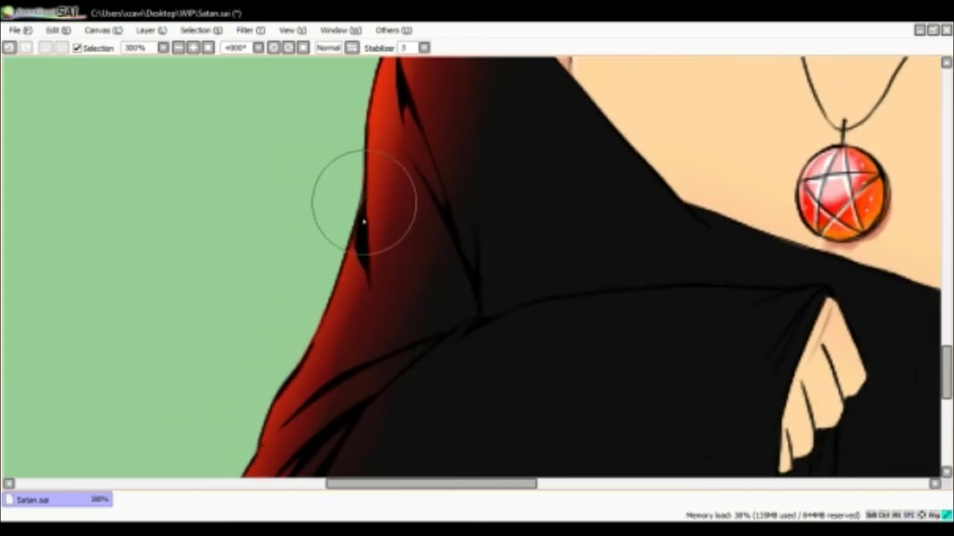
scroll(357, 246, up, 2)
scroll(420, 308, down, 6)
scroll(584, 391, up, 5)
scroll(560, 275, right, 3)
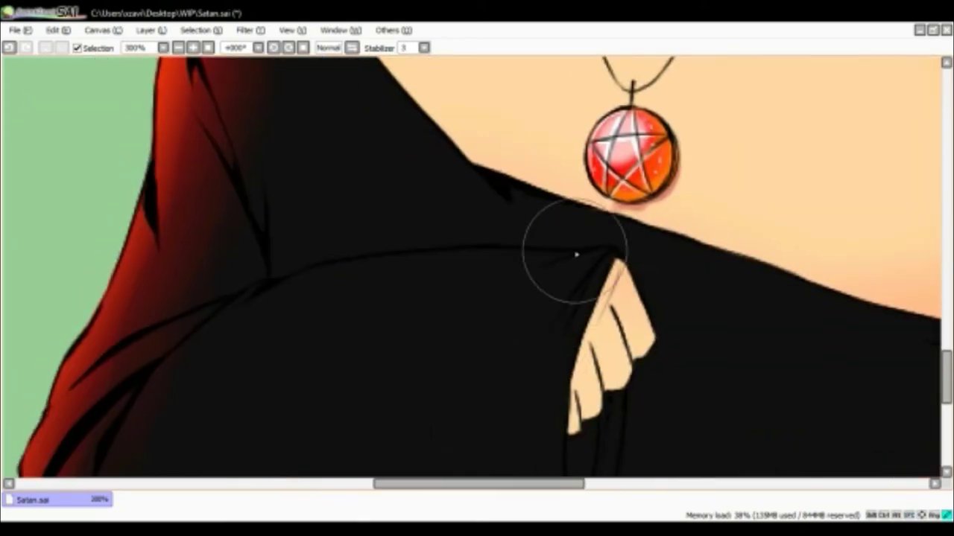
Paint black fold shadows on the top around the hand and in the fabric hanging below it
scroll(566, 325, down, 3)
scroll(617, 301, right, 2)
scroll(681, 351, up, 2)
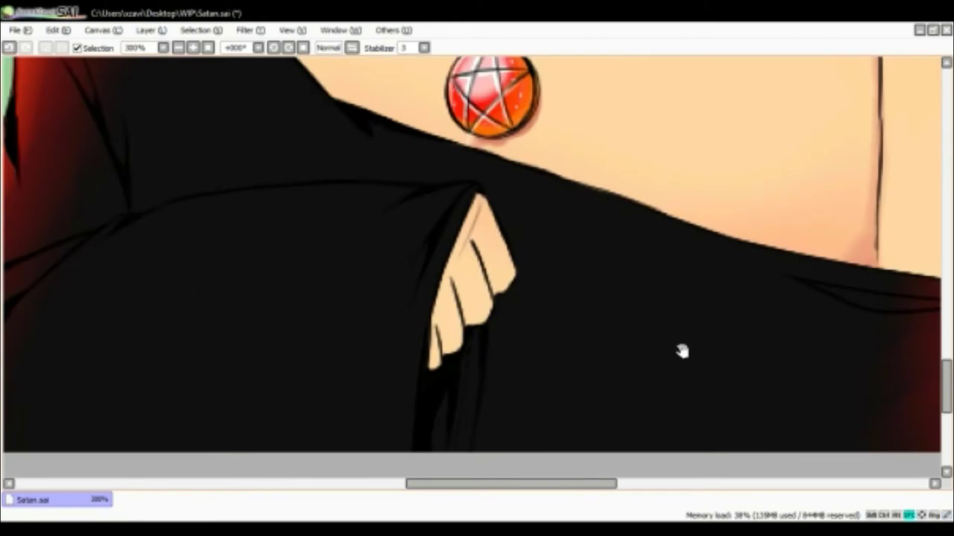
scroll(618, 192, left, 5)
Paint black fold shadows under the armpit and along the near-side sleeve's outer edge
scroll(400, 262, right, 10)
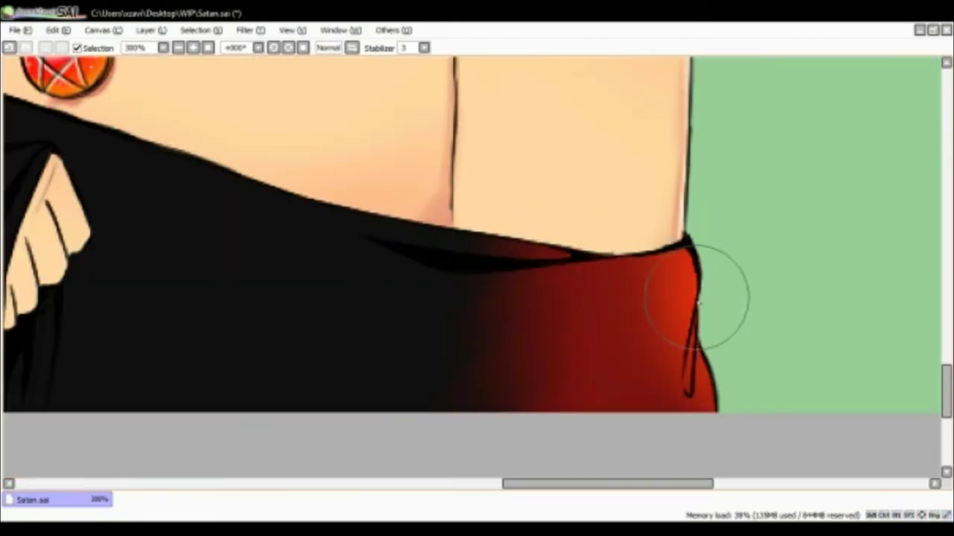
scroll(697, 298, down, 5)
scroll(514, 313, up, 5)
scroll(351, 383, right, 3)
scroll(447, 277, down, 5)
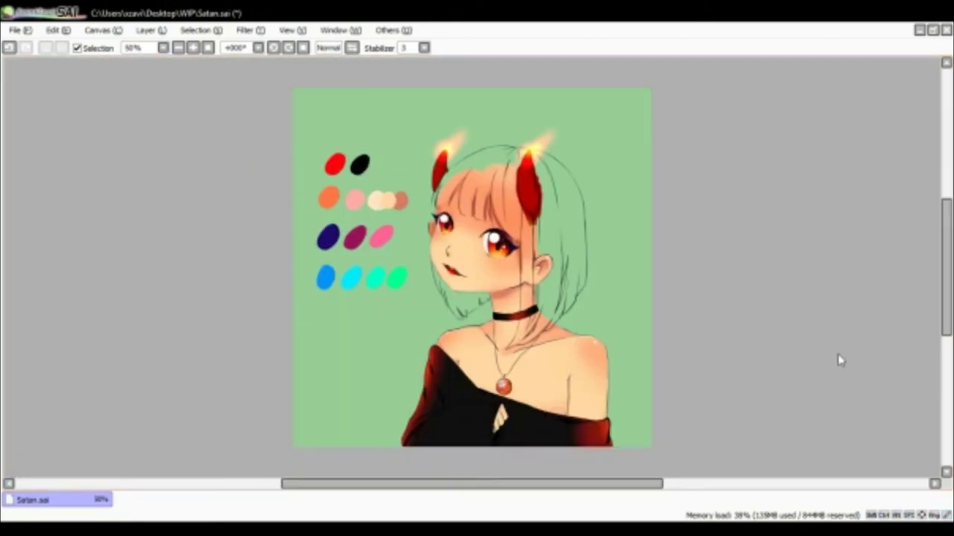
Show the hair layers again and try a flat orange background behind the girl
scroll(585, 219, up, 5)
scroll(746, 330, down, 3)
scroll(745, 330, down, 5)
scroll(592, 347, up, 2)
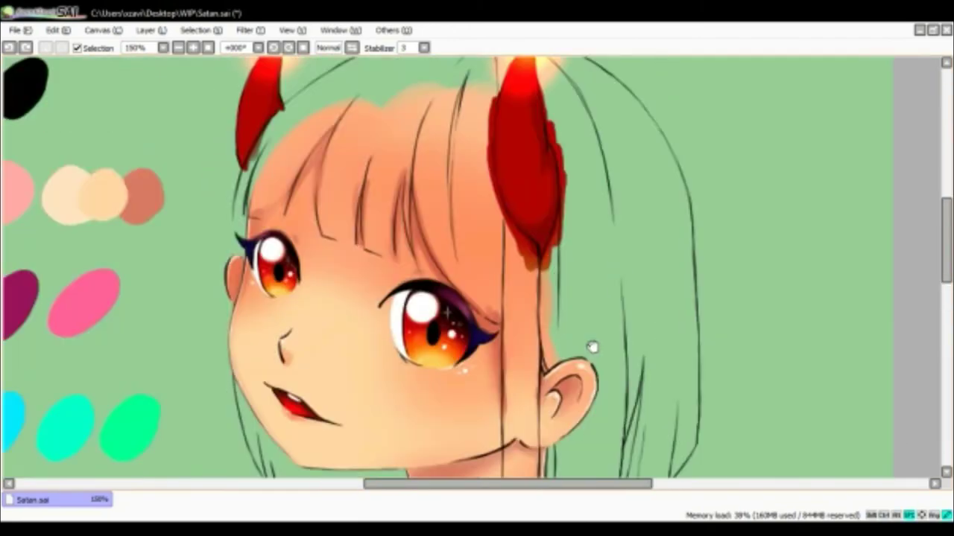
scroll(592, 347, up, 2)
scroll(549, 276, down, 1)
scroll(660, 325, down, 5)
scroll(903, 435, down, 5)
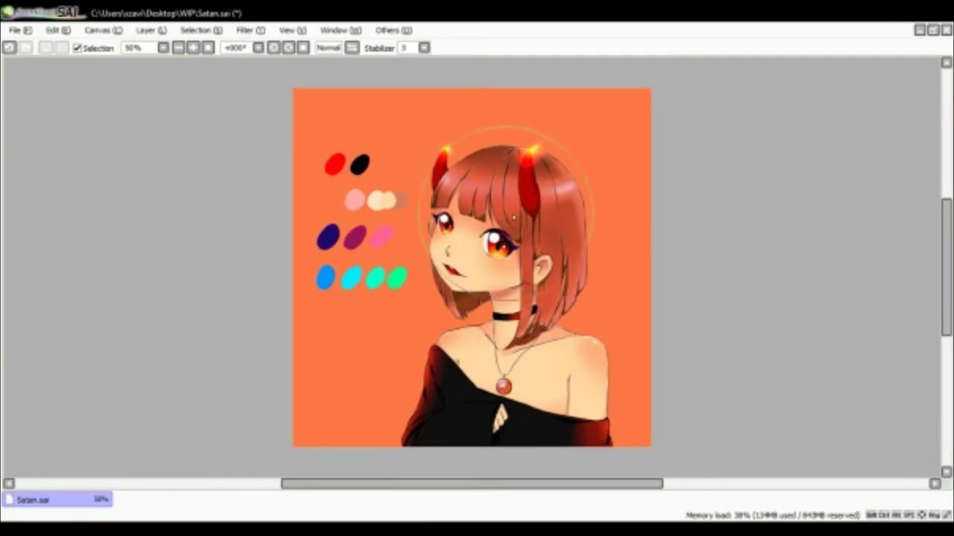
key(ctrl+z)
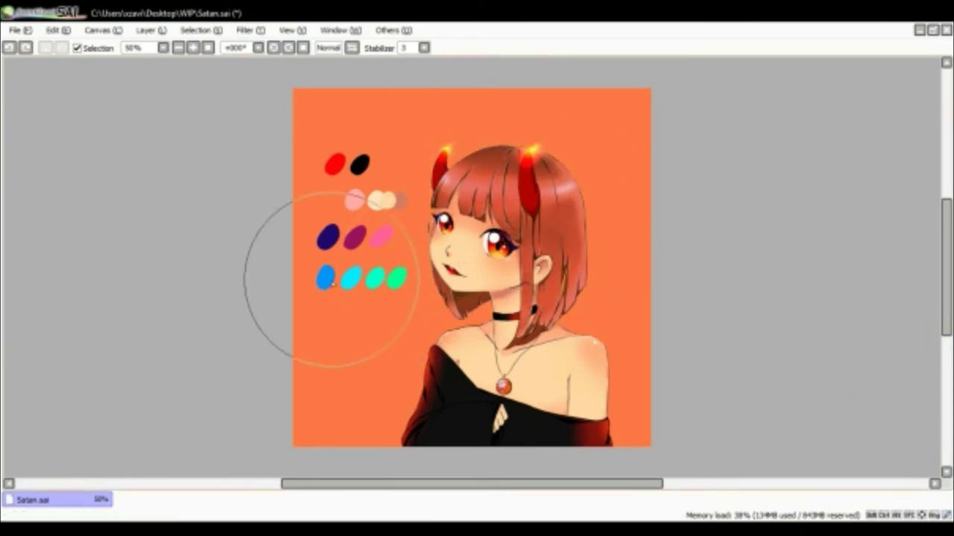
Fill the background with dark purple and paint a large glowing orange sun behind the girl's shoulders
key(ctrl+y)
drag(820, 390, 585, 356)
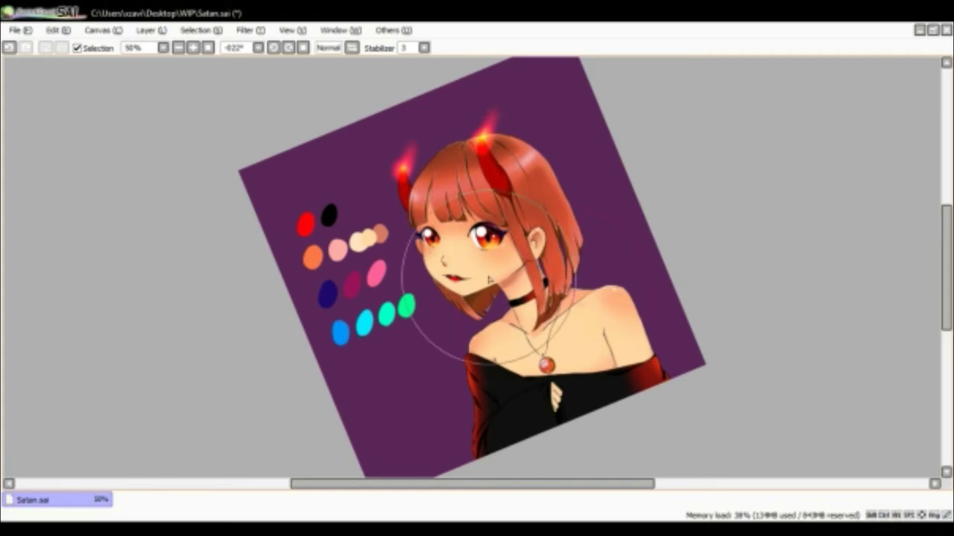
key(Home)
mouse_move(860, 453)
mouse_down()
mouse_move(696, 398)
mouse_move(566, 298)
mouse_move(474, 272)
mouse_up()
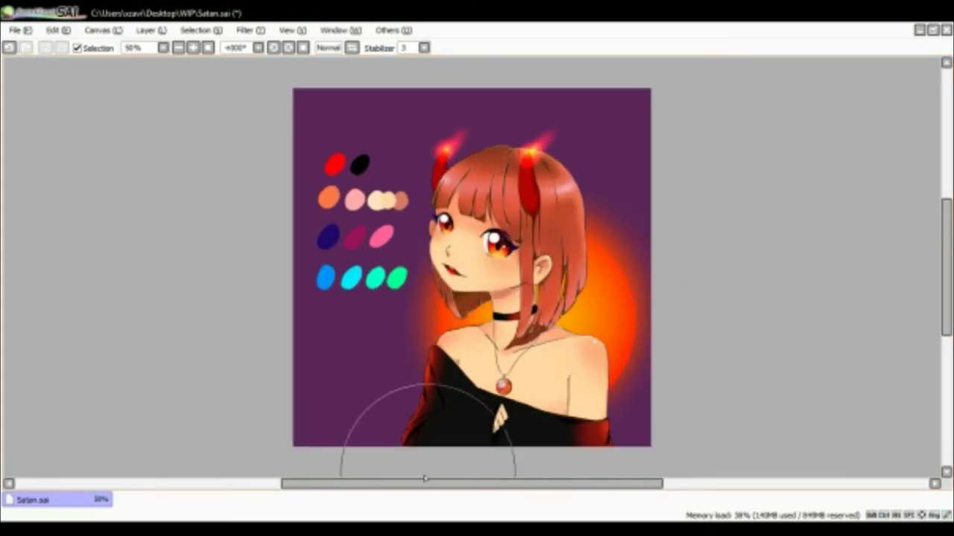
Shift the background colour to a very dark reddish brown and remove the colour swatches beside the girl
click(249, 30)
click(257, 59)
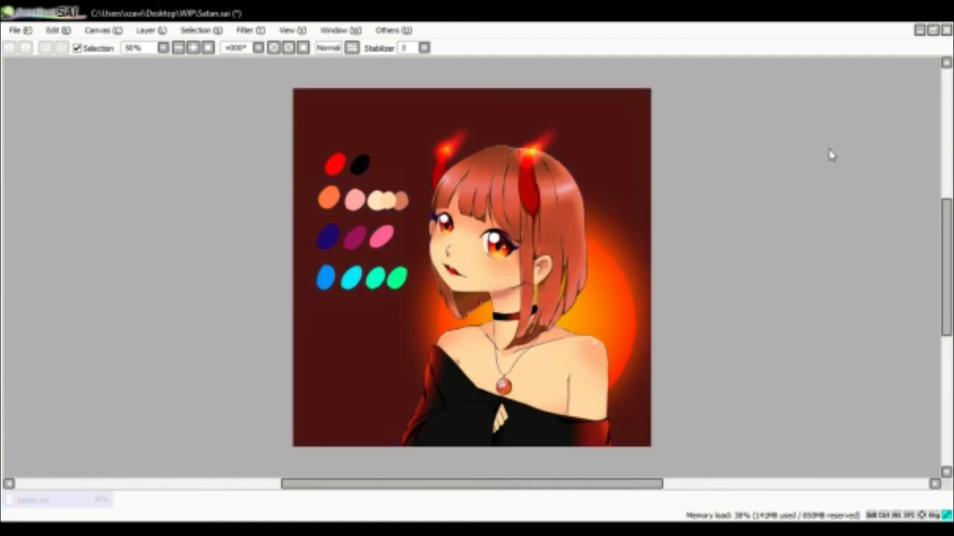
key(Return)
key(Delete)
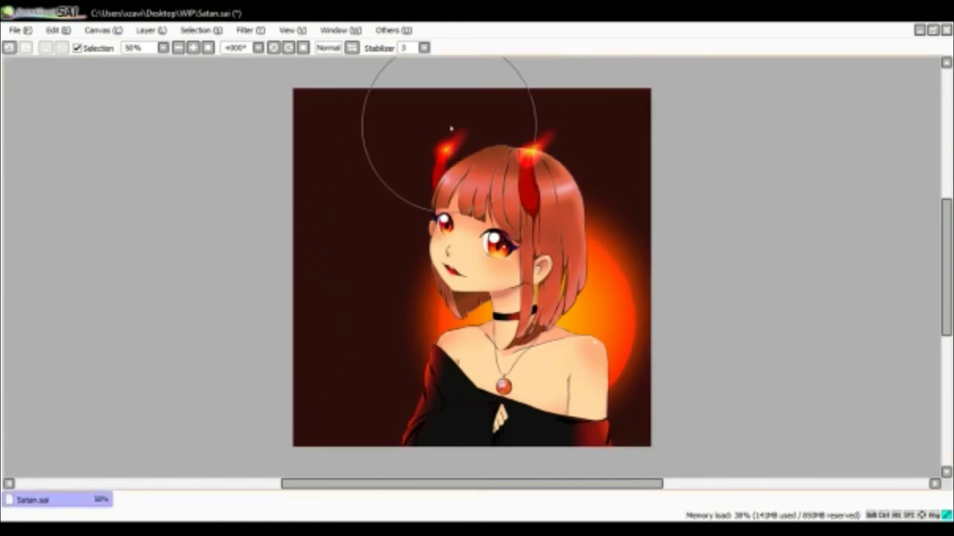
Paint soft reddish-brown shadows between and along the fingers of the hand emerging from the black top
scroll(547, 190, up, 2)
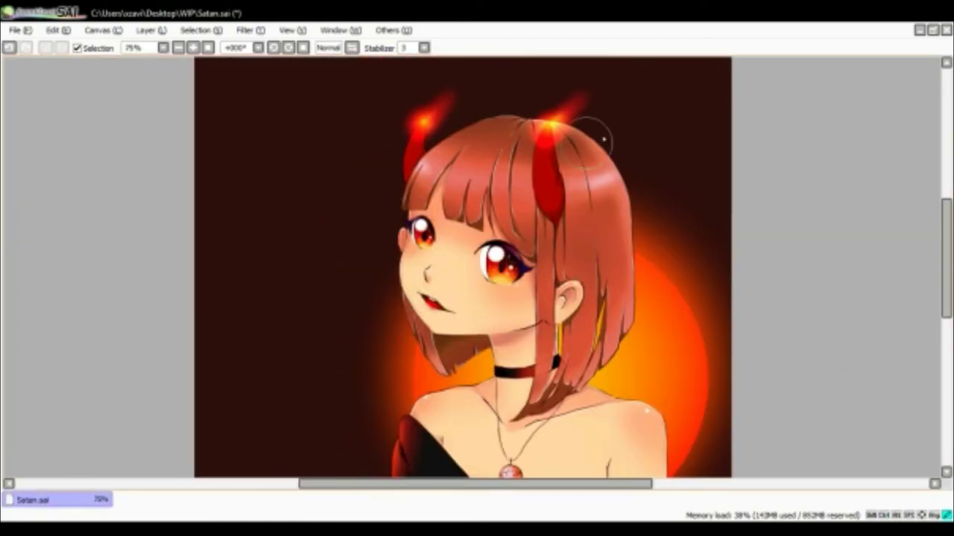
scroll(91, 162, down, 2)
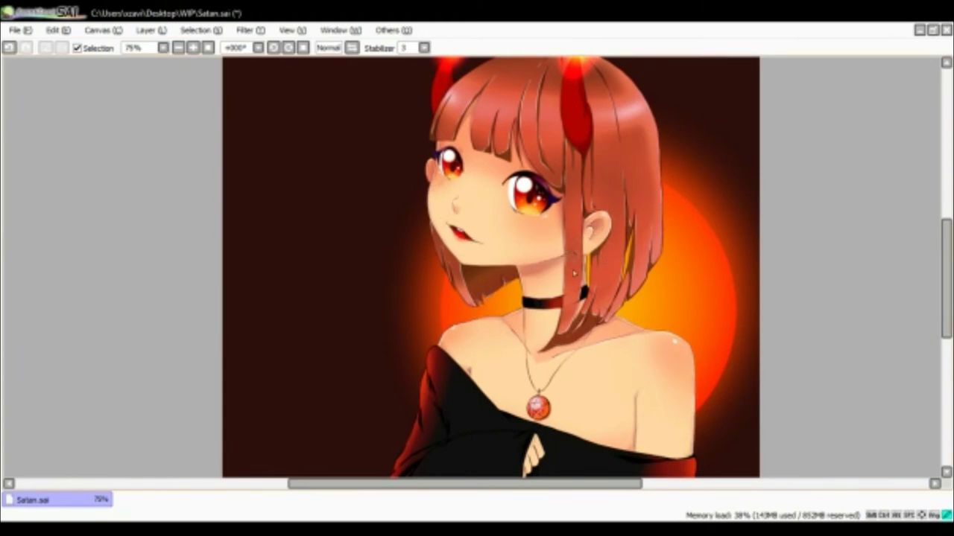
scroll(606, 384, up, 3)
scroll(477, 298, down, 3)
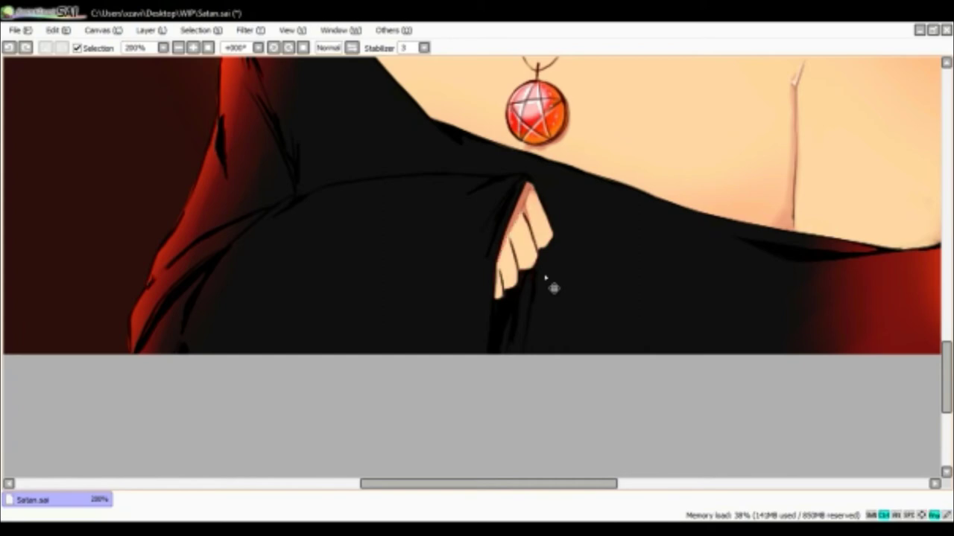
drag(531, 197, 572, 217)
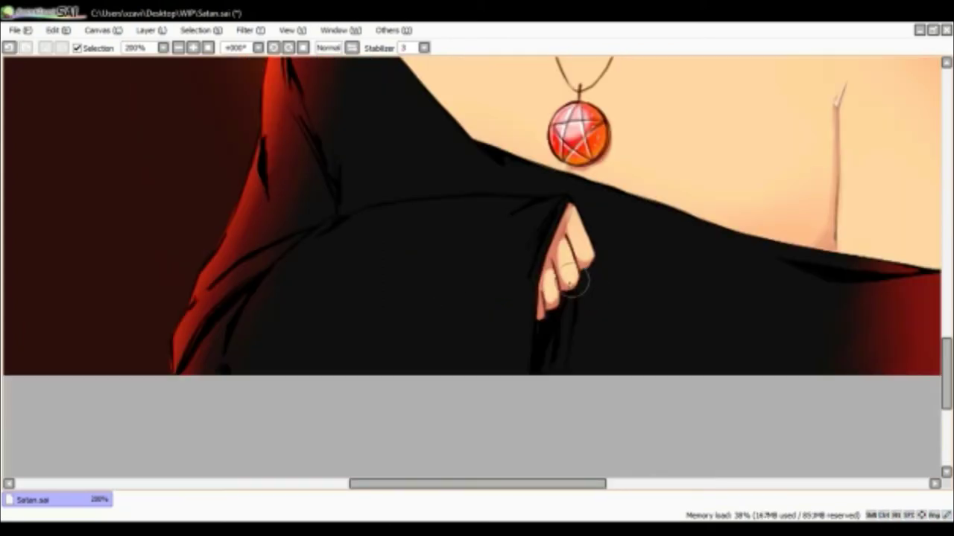
scroll(175, 207, right, 2)
scroll(102, 385, up, 2)
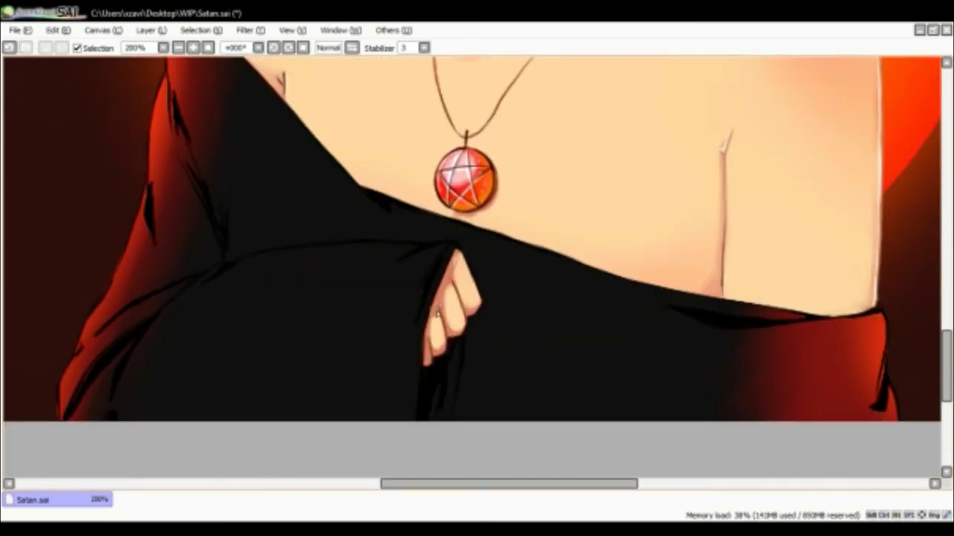
Recolour the background dark navy and save the picture as Satan1.png
scroll(753, 475, down, 4)
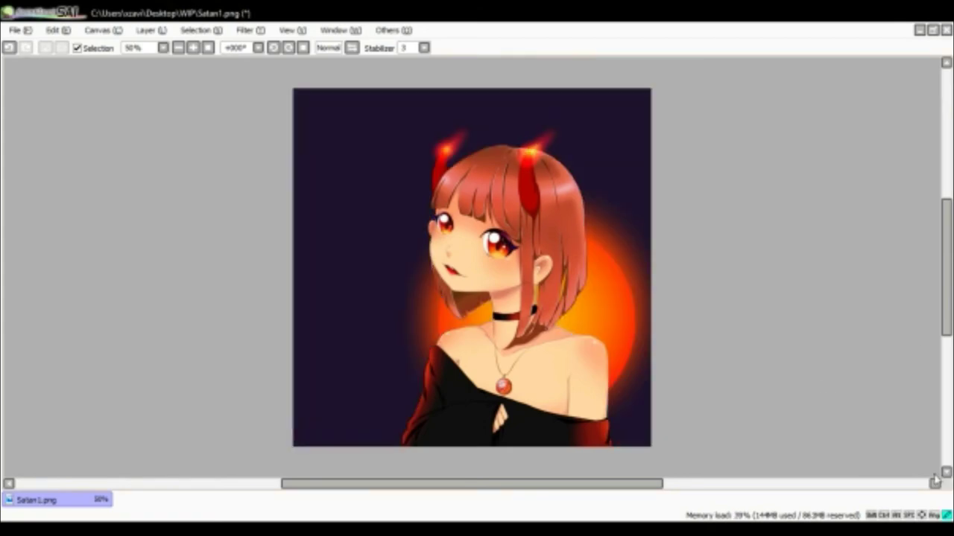
Repaint the top solid black and blend dark red gradients into the outer edges of both sleeves
key(ctrl+plus)
drag(403, 484, 516, 282)
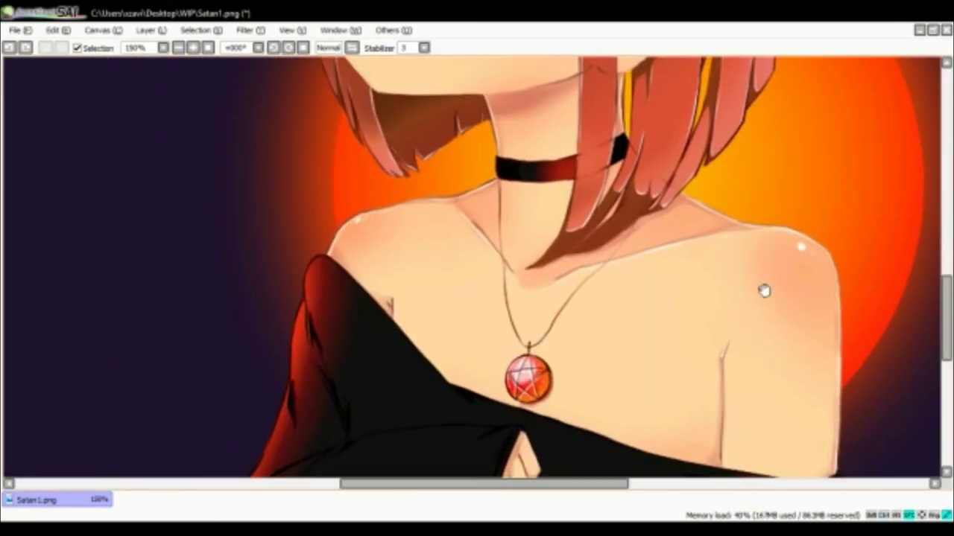
scroll(477, 253, down, 3)
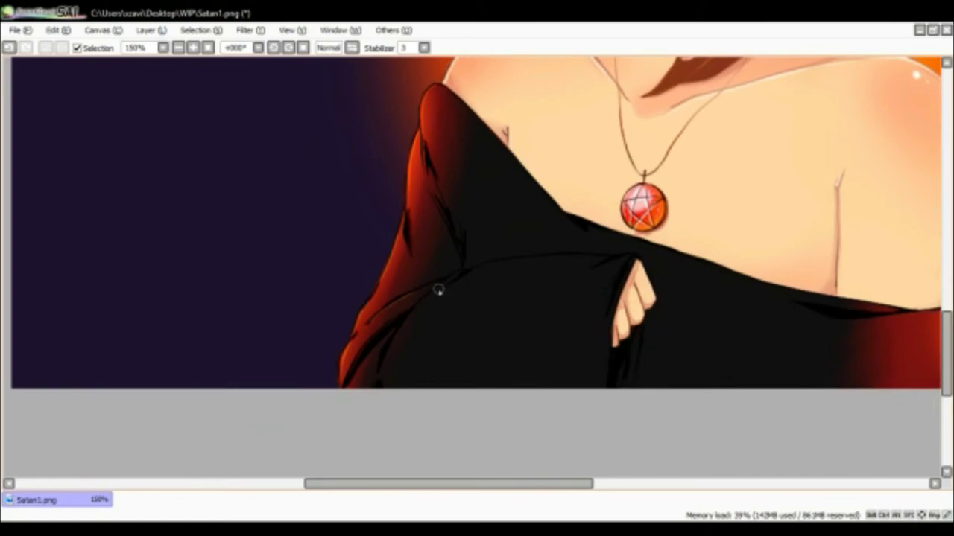
drag(560, 167, 503, 248)
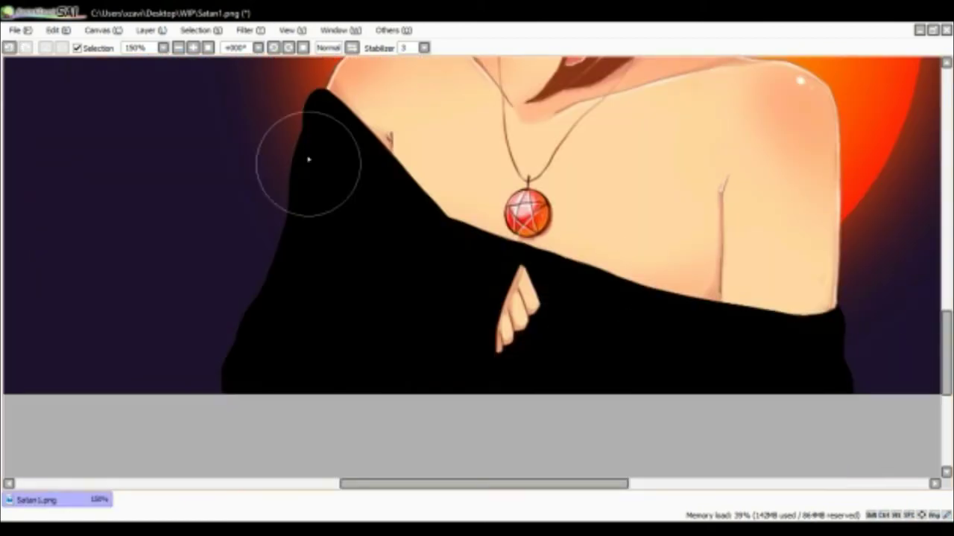
mouse_move(308, 159)
mouse_down()
mouse_move(319, 323)
mouse_move(371, 456)
mouse_up()
key(ctrl+minus)
key(ctrl+minus)
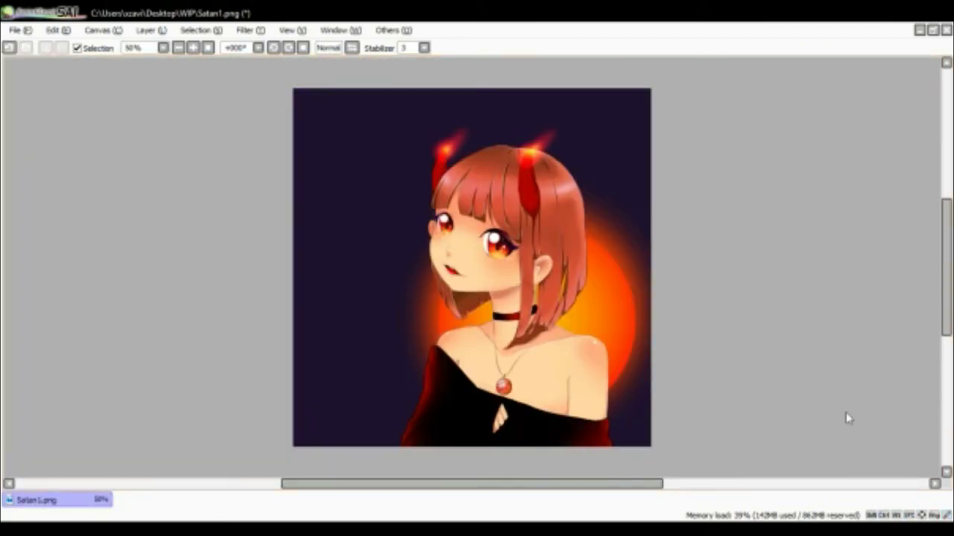
Draw thin black fold lines over the repainted top and trace fine orange-yellow highlights along the far-side sleeve's folds
key(ctrl+plus)
key(ctrl+plus)
scroll(804, 415, up, 2)
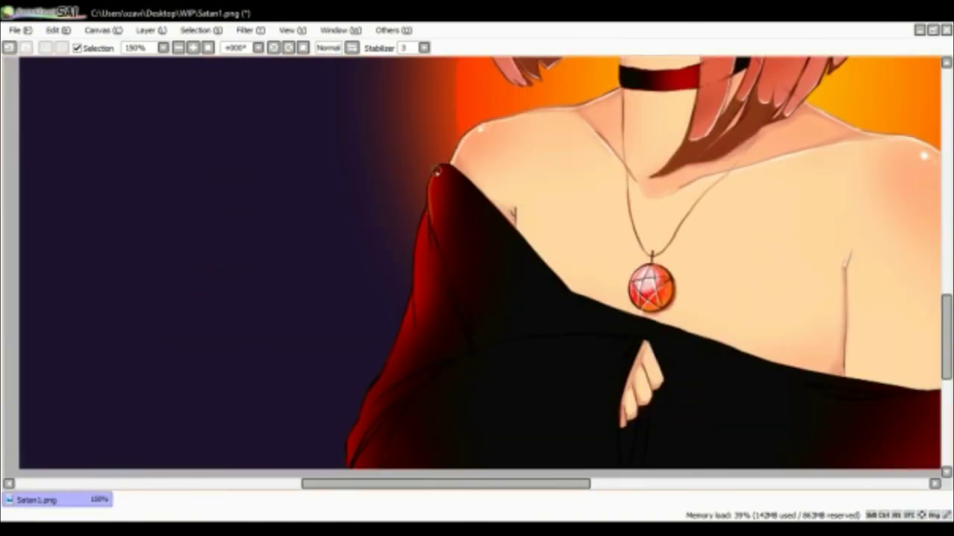
scroll(477, 253, left, 3)
scroll(396, 315, down, 2)
key(ctrl+plus)
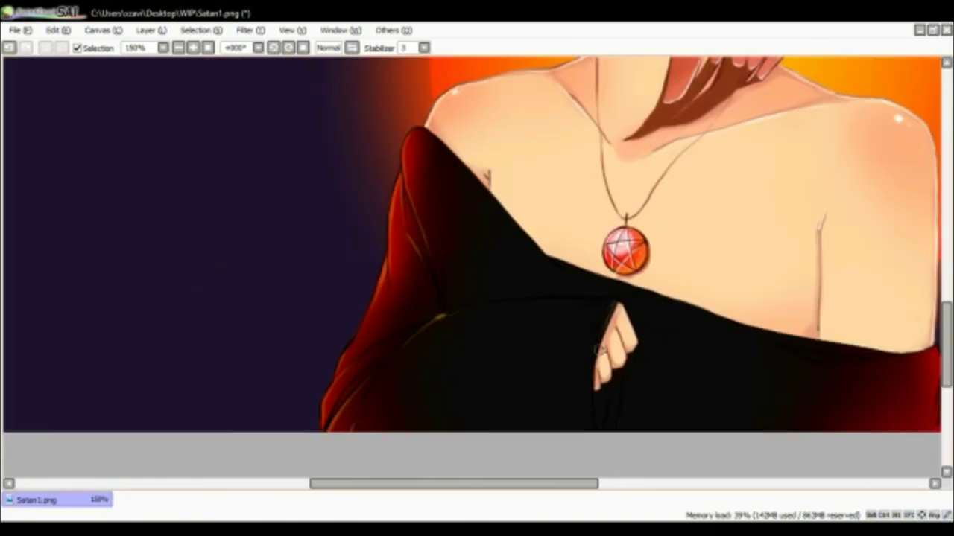
key(ctrl+plus)
key(ctrl+plus)
mouse_move(514, 407)
mouse_down()
mouse_move(628, 260)
mouse_move(589, 417)
mouse_up()
mouse_move(310, 241)
mouse_down()
mouse_move(662, 223)
mouse_move(590, 315)
mouse_move(689, 315)
mouse_move(532, 217)
mouse_move(431, 273)
mouse_move(507, 340)
mouse_move(562, 266)
mouse_move(549, 398)
mouse_move(433, 319)
mouse_move(418, 196)
mouse_move(438, 262)
mouse_move(579, 161)
mouse_move(676, 374)
mouse_move(554, 295)
mouse_move(571, 281)
mouse_move(787, 300)
mouse_move(106, 278)
mouse_up()
scroll(106, 279, down, 5)
scroll(631, 196, up, 2)
scroll(809, 400, down, 2)
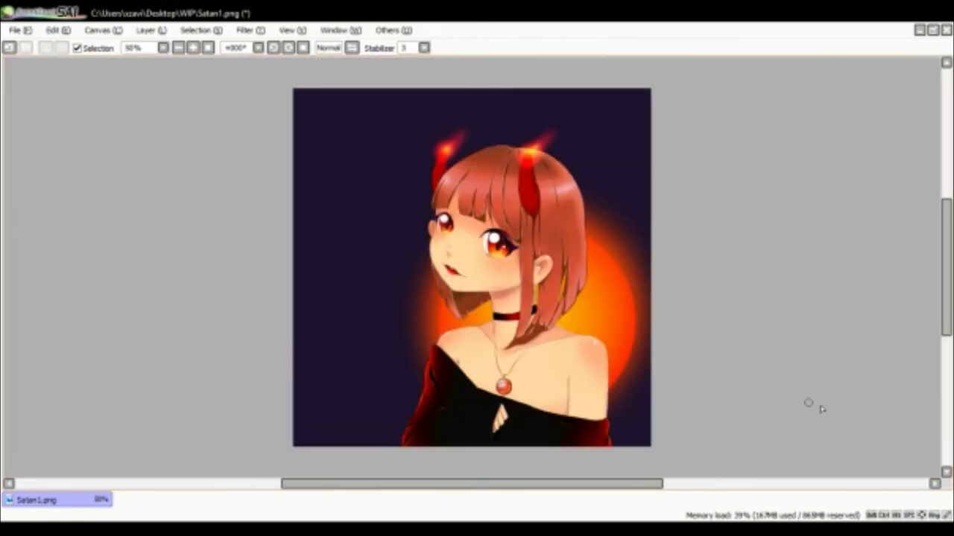
Draw a small black curled tattoo with a dot at each end below the collarbone and tilt it along the shoulder line
scroll(565, 398, up, 6)
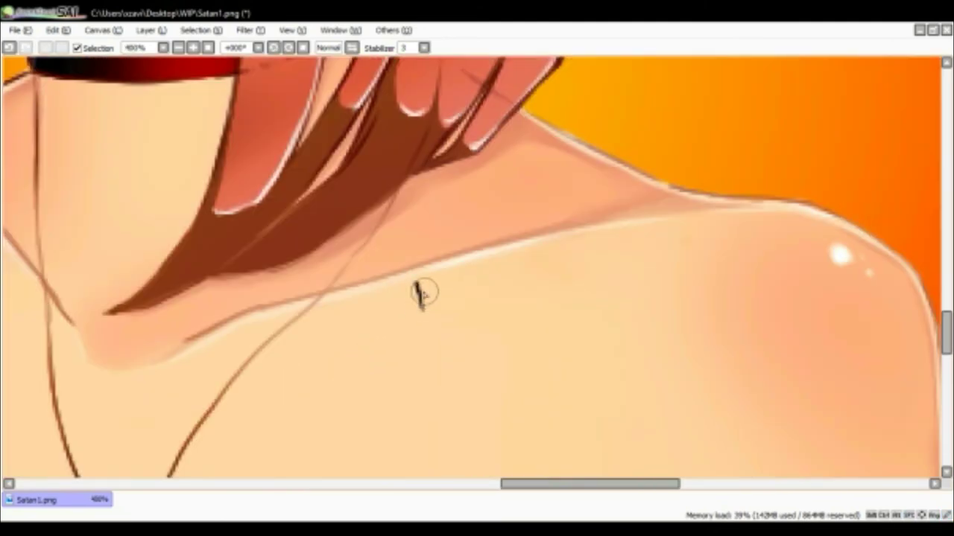
scroll(475, 218, down, 1)
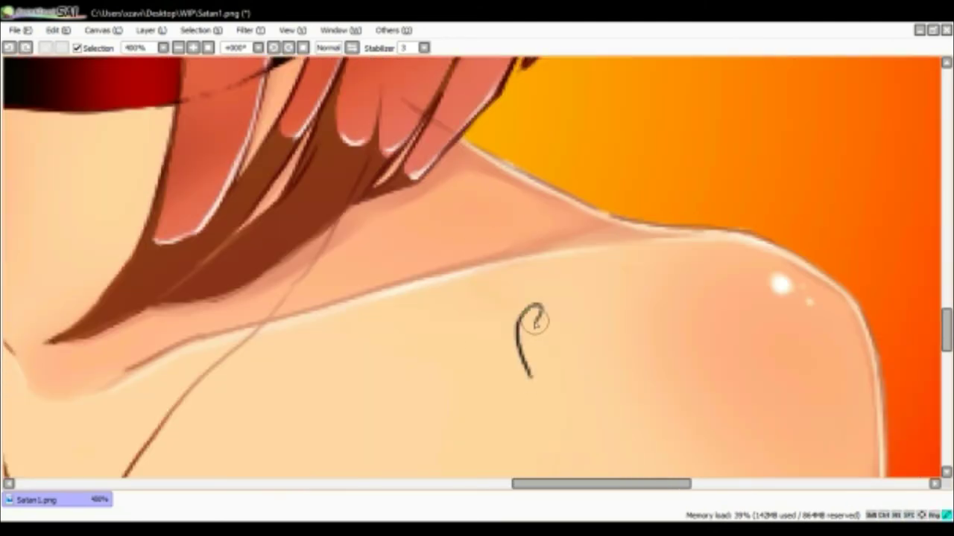
key(ctrl+z)
scroll(507, 200, down, 1)
mouse_move(443, 331)
mouse_down()
mouse_move(428, 271)
mouse_move(421, 354)
mouse_up()
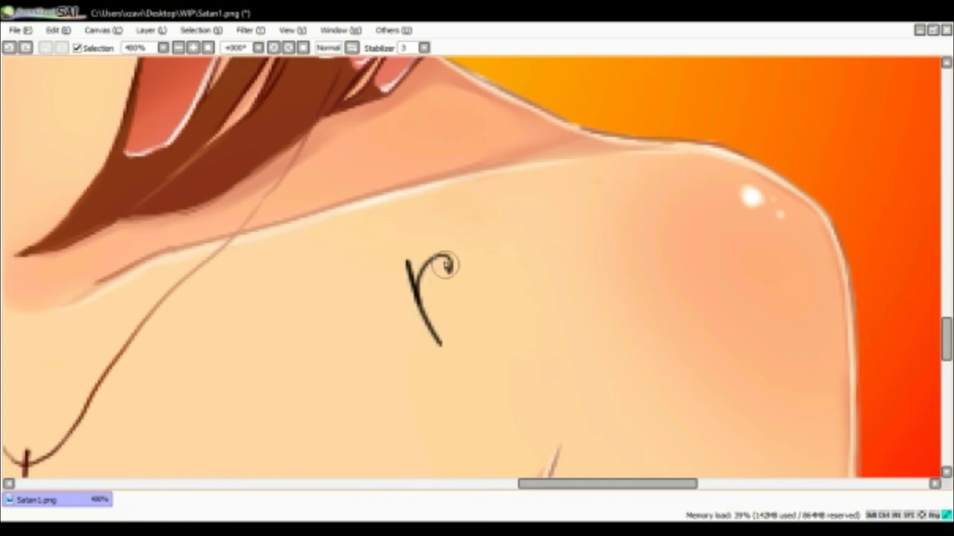
key(ctrl+t)
key(Return)
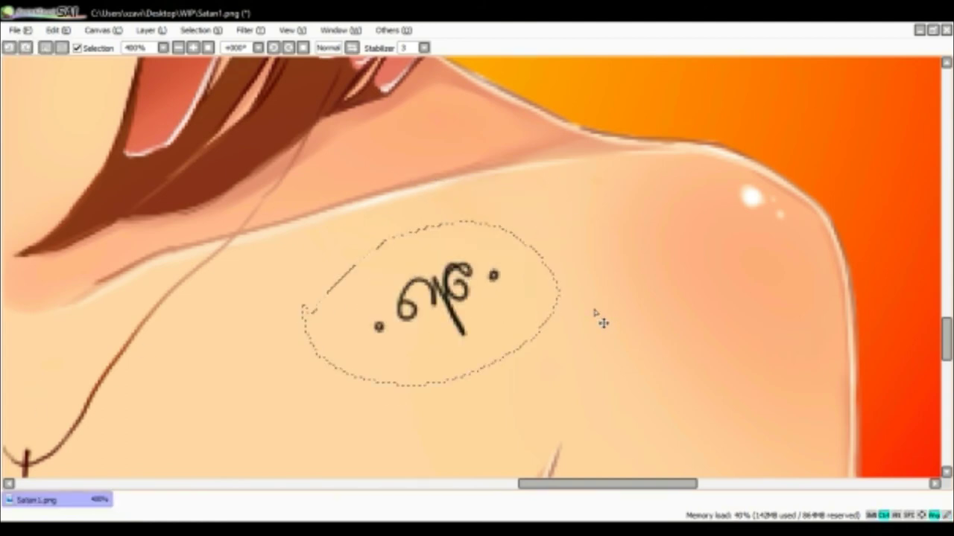
Replace the navy and sun background with plain white and save the picture as Satan.png
scroll(600, 320, down, 5)
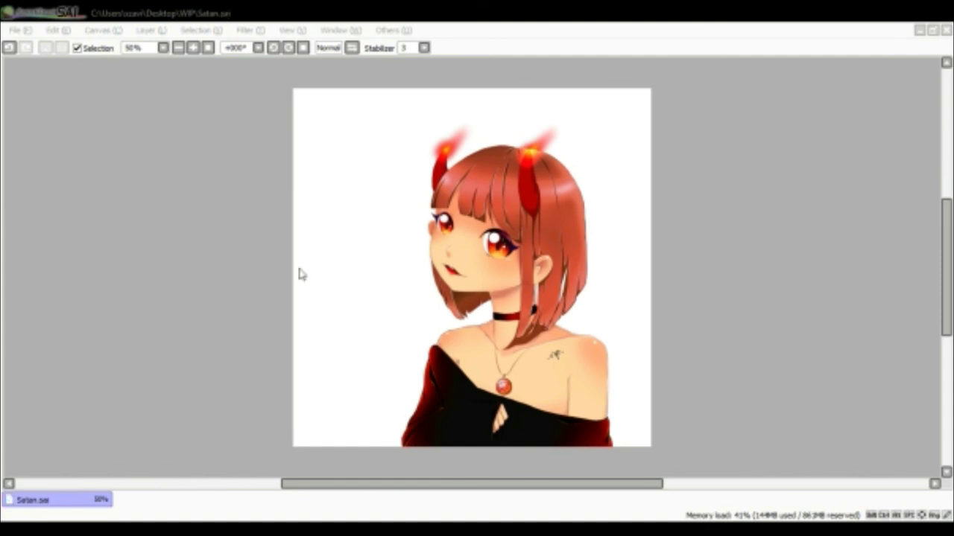
key(Return)
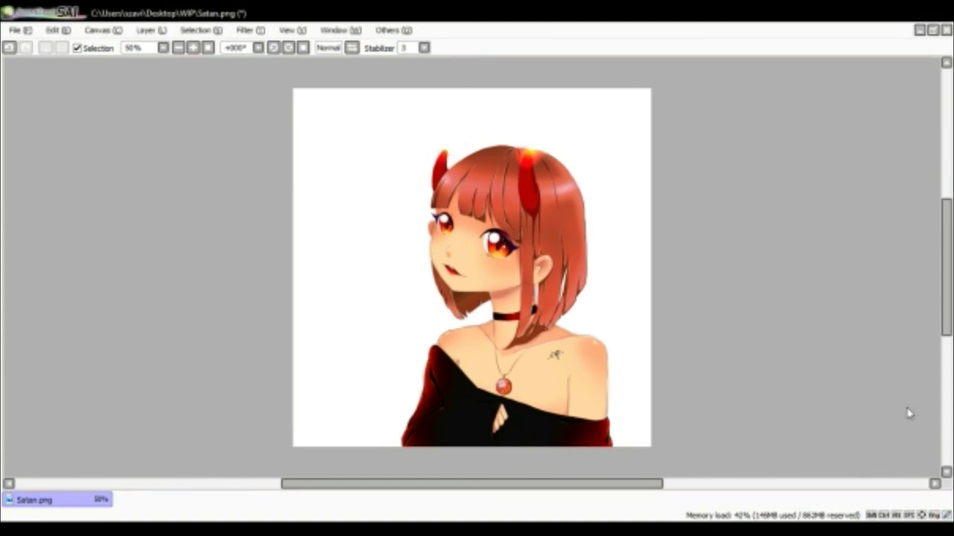